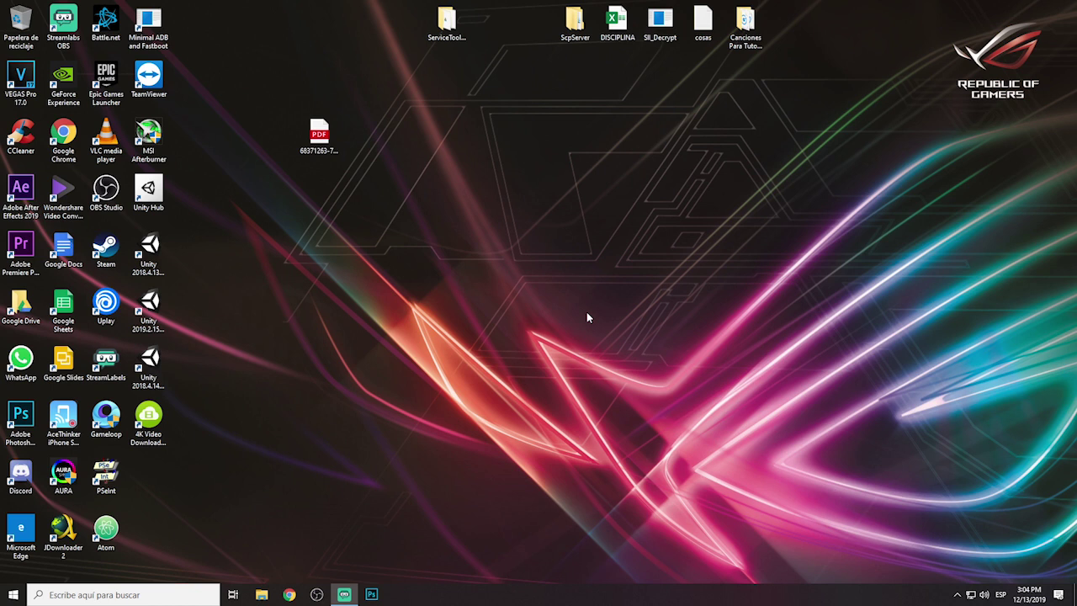
Launch Unity 2018.4.14f1 and show the Learn tab's four Basic Tutorials.
double_click(150, 311)
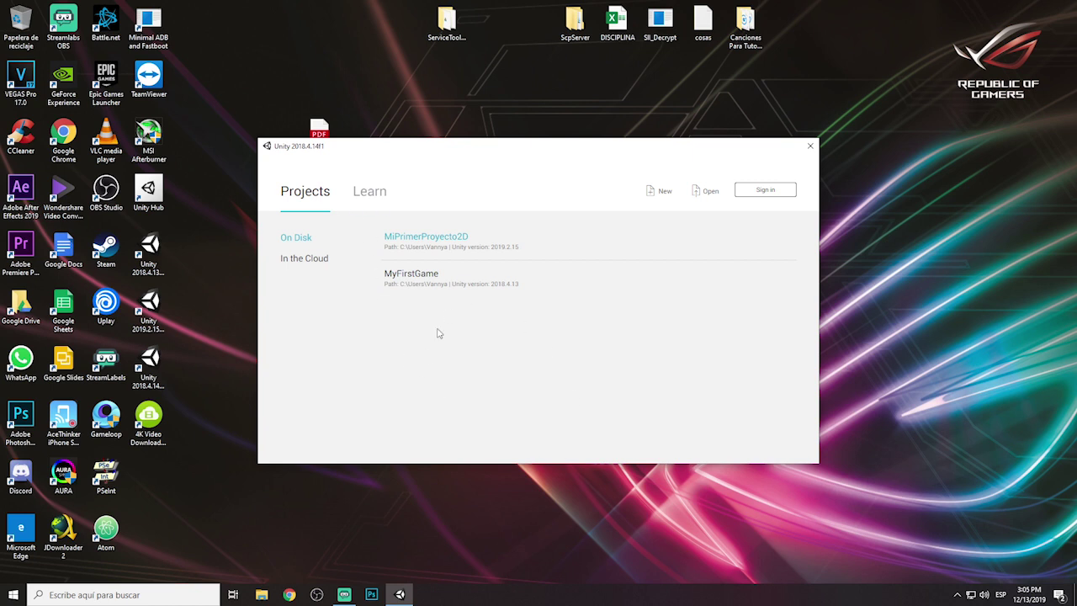
left_click(375, 199)
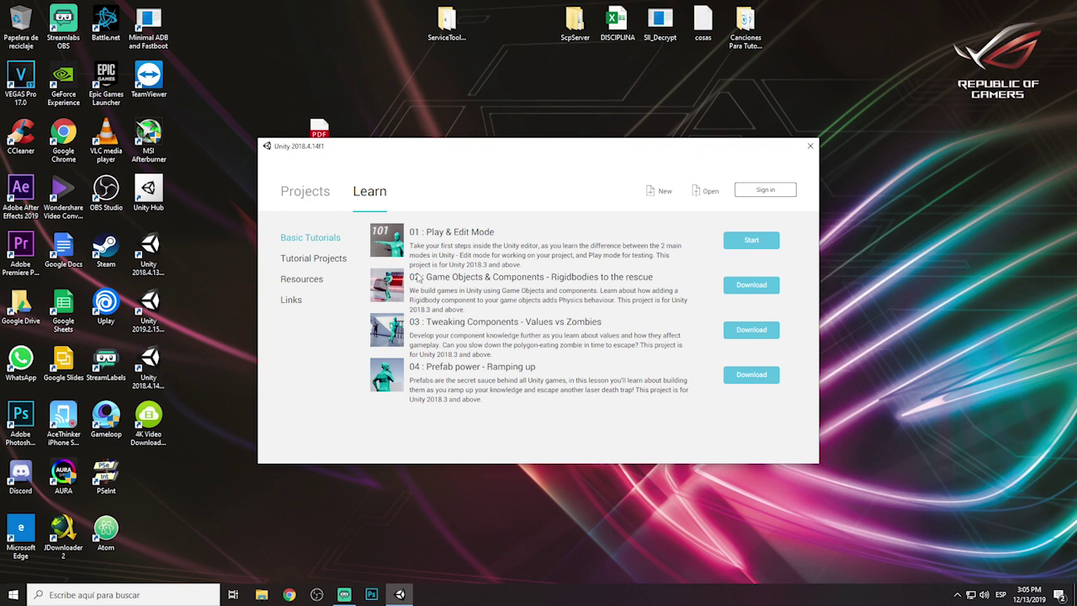
Download tutorial 02, Game Objects & Components, then start it in the editor.
left_click(750, 289)
left_click(742, 288)
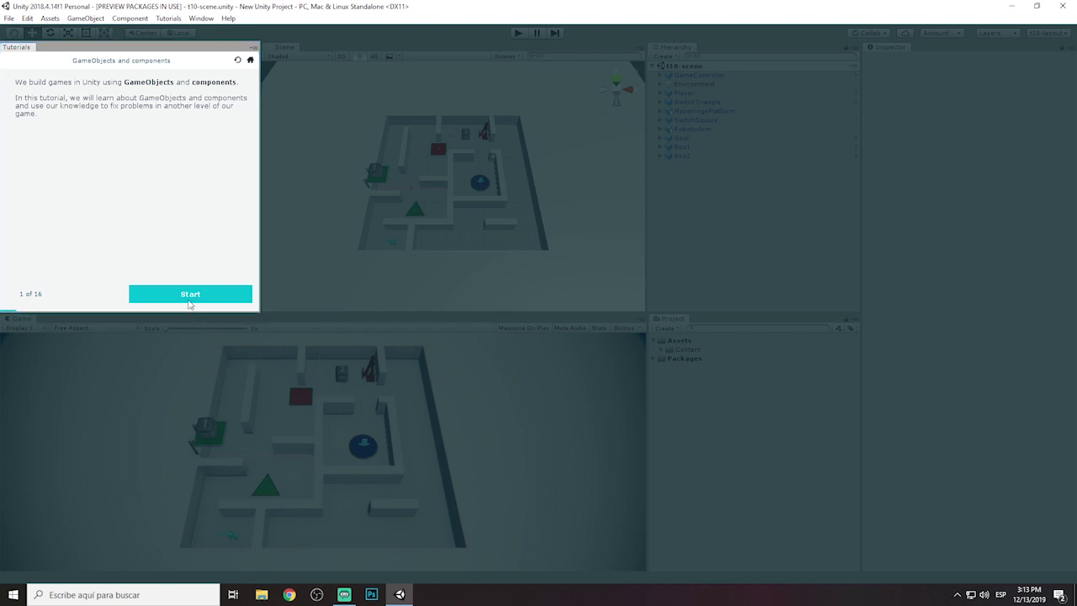
Begin the GameObjects and components tutorial and enter Play Mode to test the maze.
left_click(193, 300)
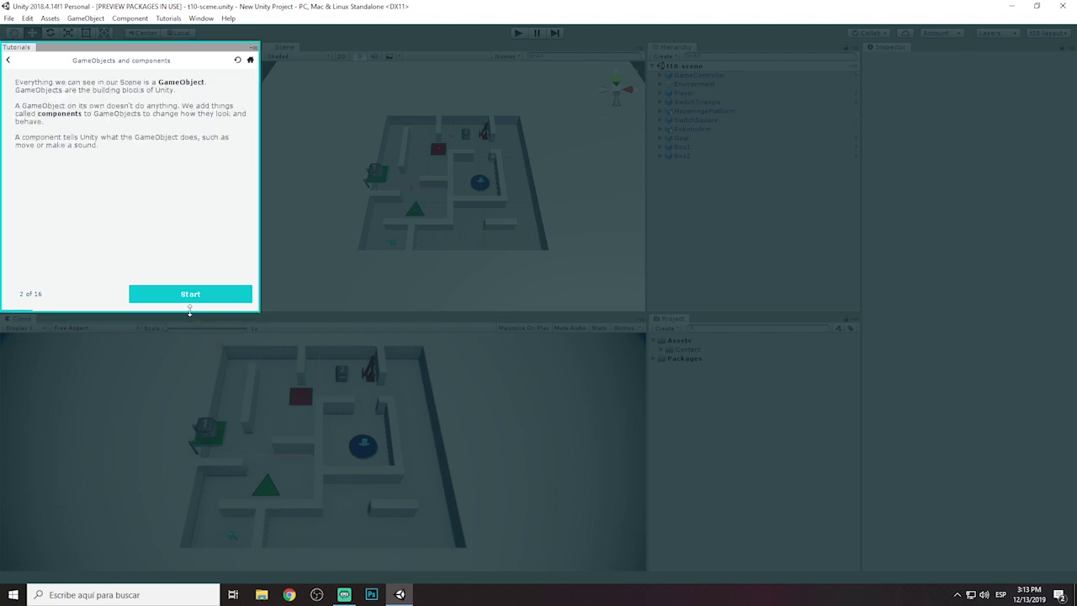
left_click(182, 296)
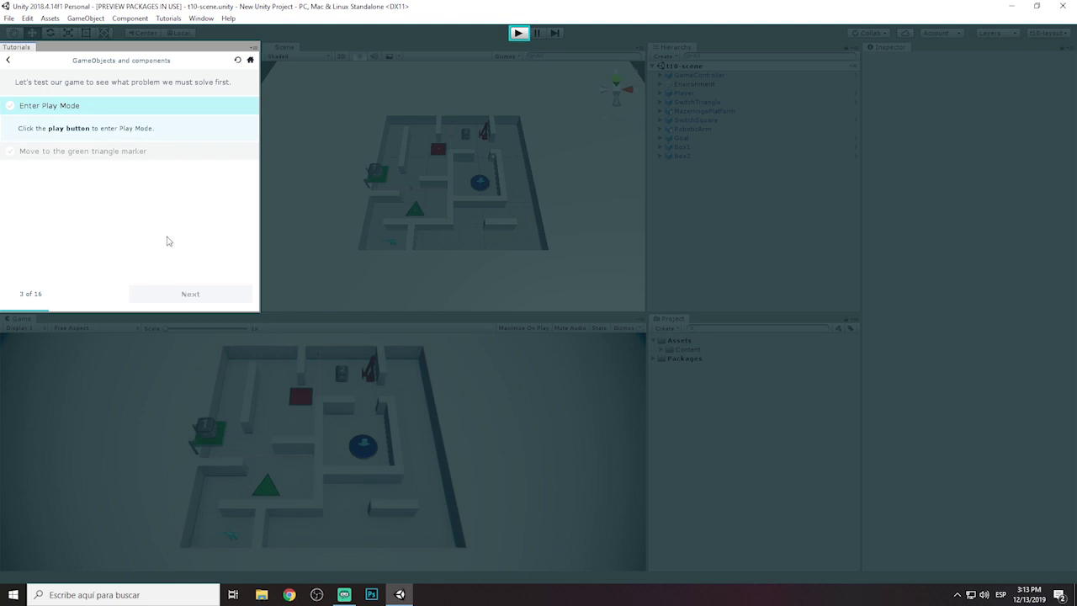
left_click(517, 33)
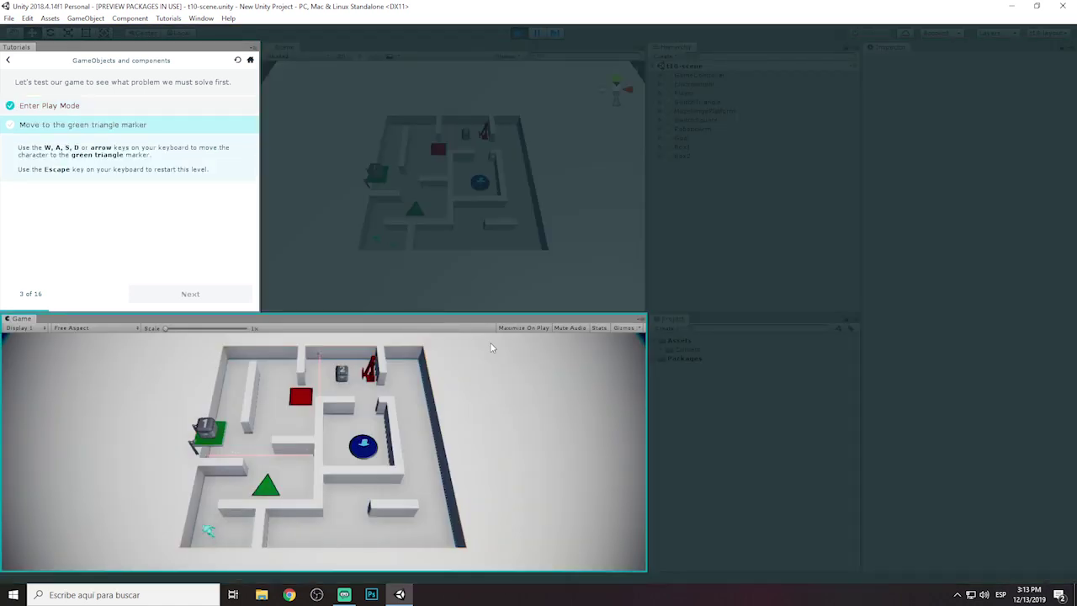
Walk the character onto the green triangle, stop the game, and advance to the Rigidbody page.
key("Left")
key("Up")
key("Right")
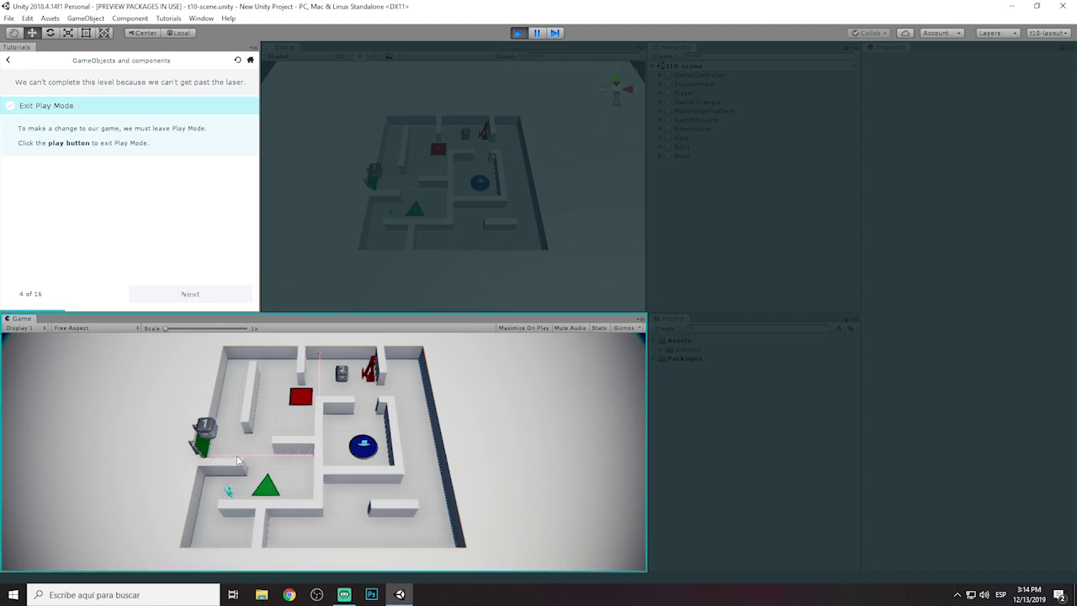
key("Right")
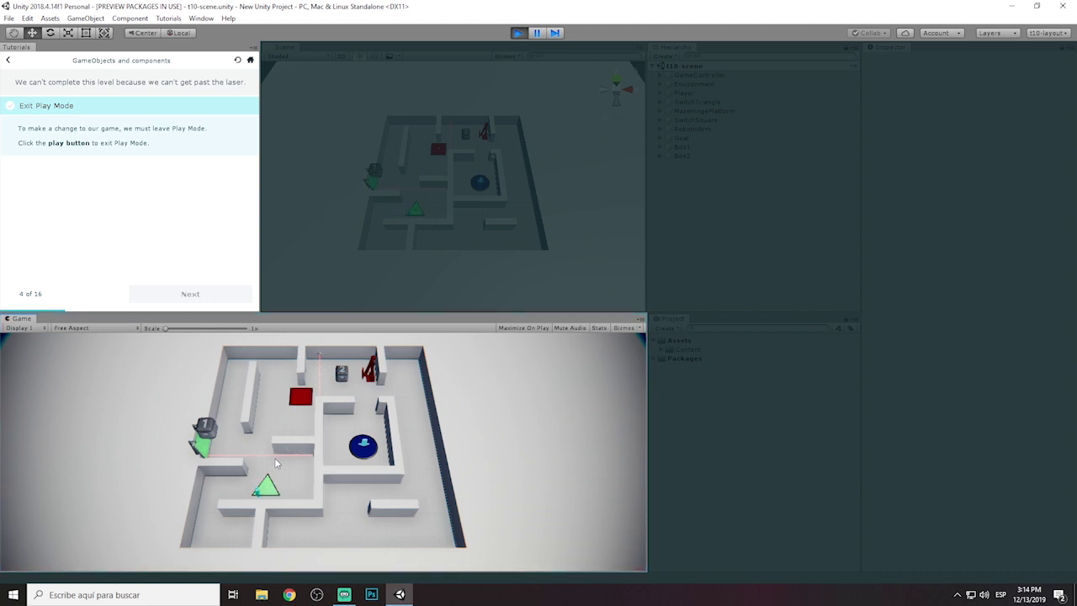
key("Up")
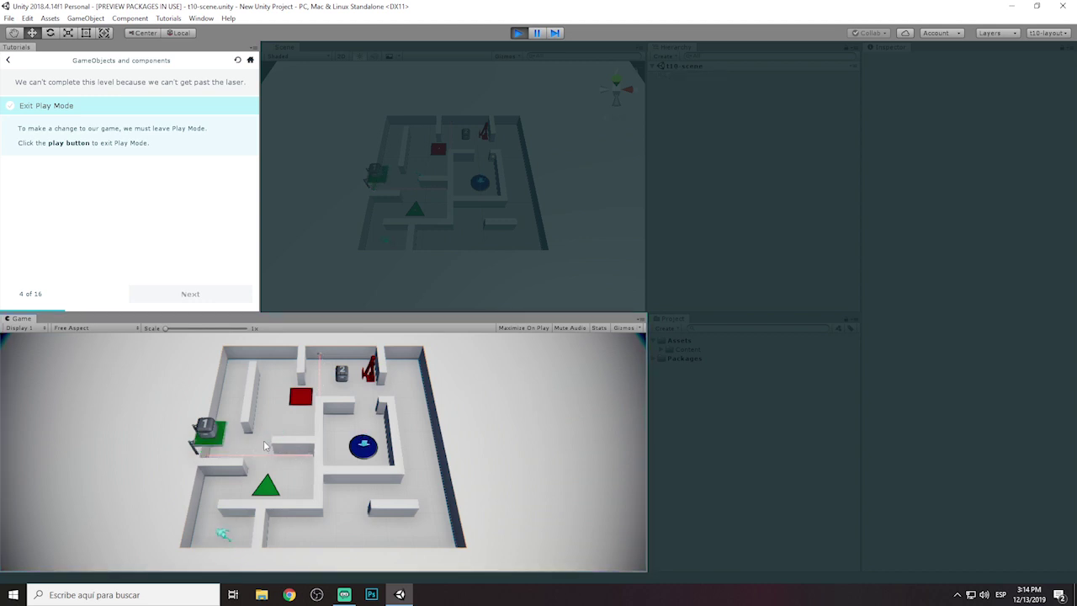
left_click(203, 442)
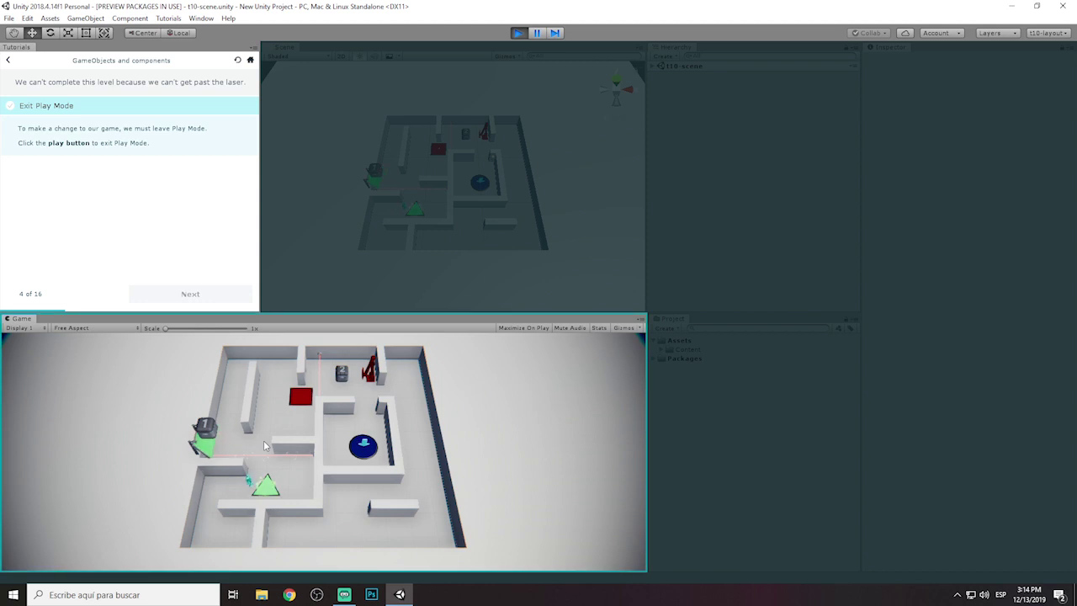
left_click(214, 455)
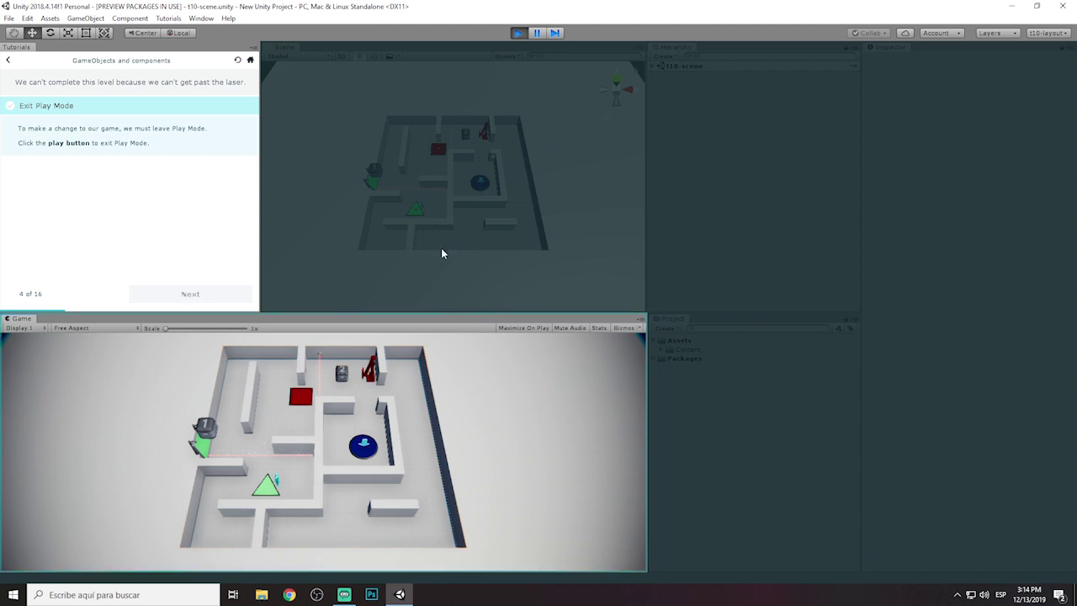
left_click(519, 34)
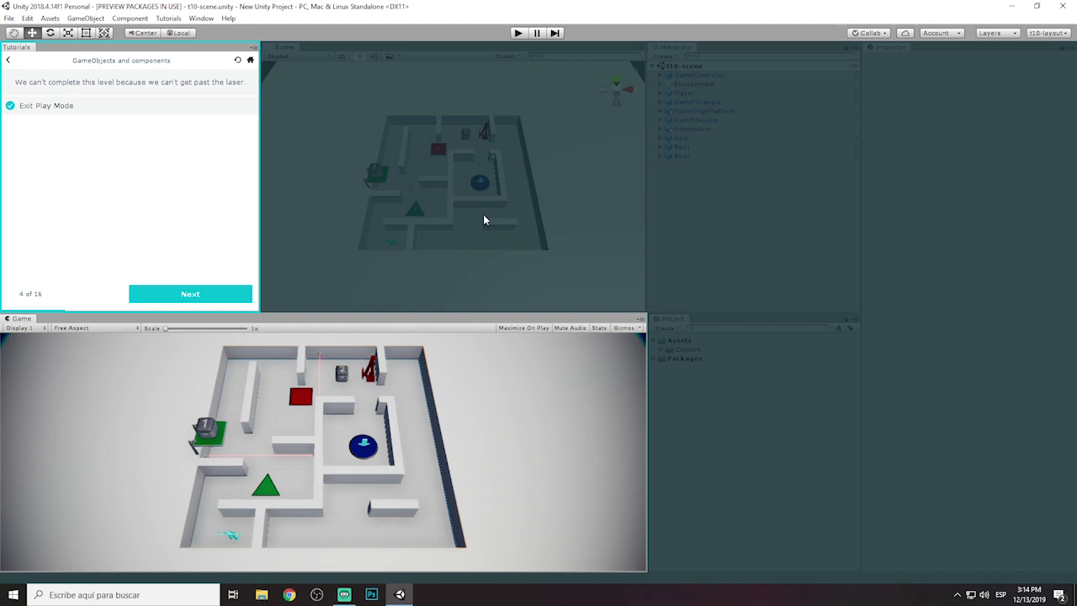
left_click(223, 293)
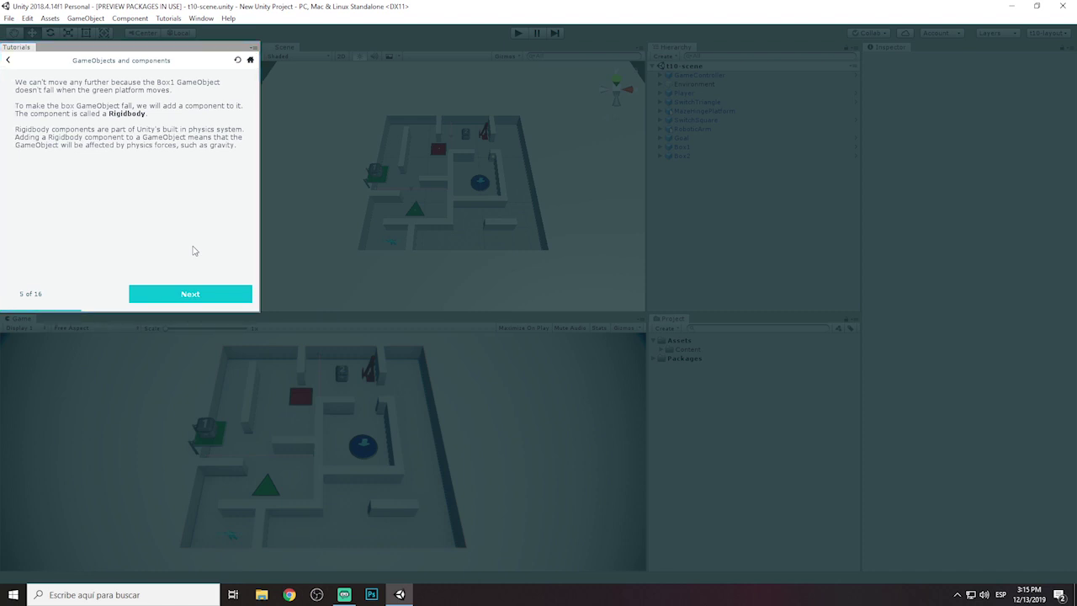
Orbit the Scene view, select Box1, and advance to the Inspector window explanation.
left_click(201, 296)
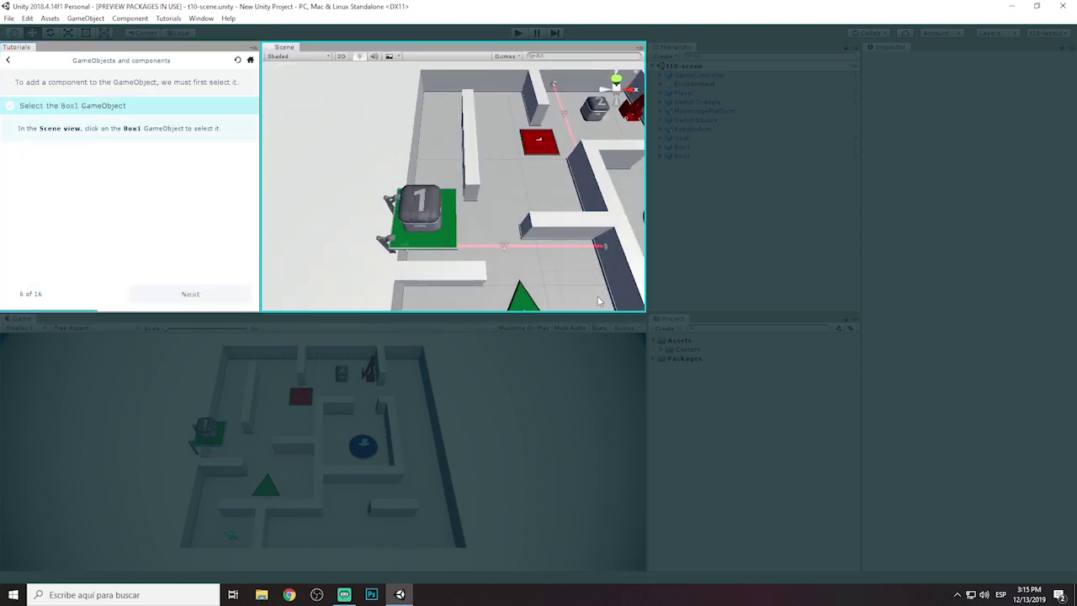
mouse_move(577, 297)
left_mouse_down("alt")
mouse_move(581, 84)
mouse_move(446, 119)
left_mouse_up("alt")
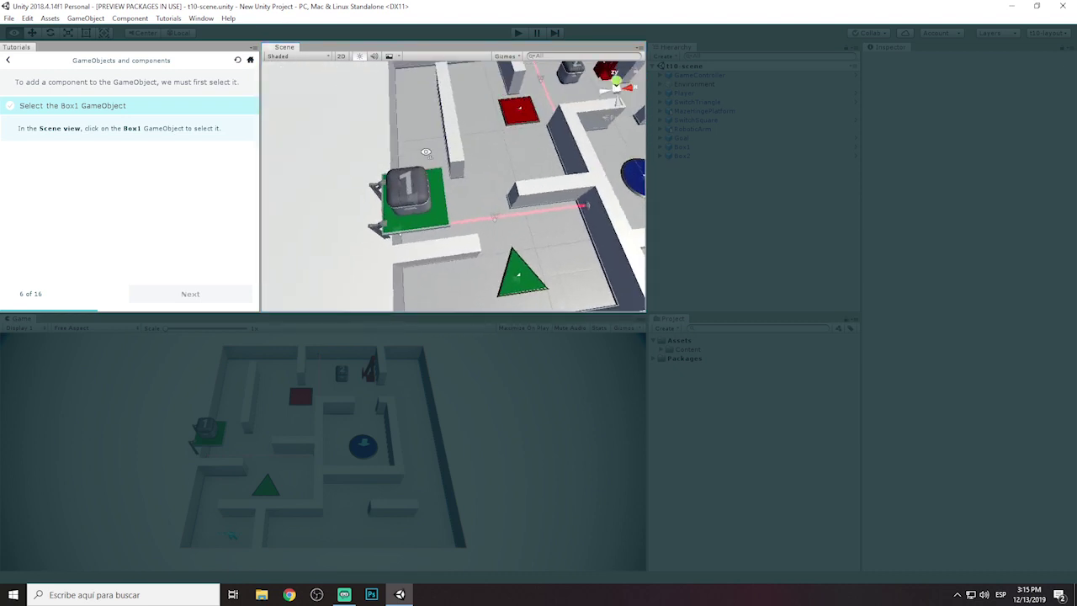
left_click_drag(446, 119, 416, 124, "alt")
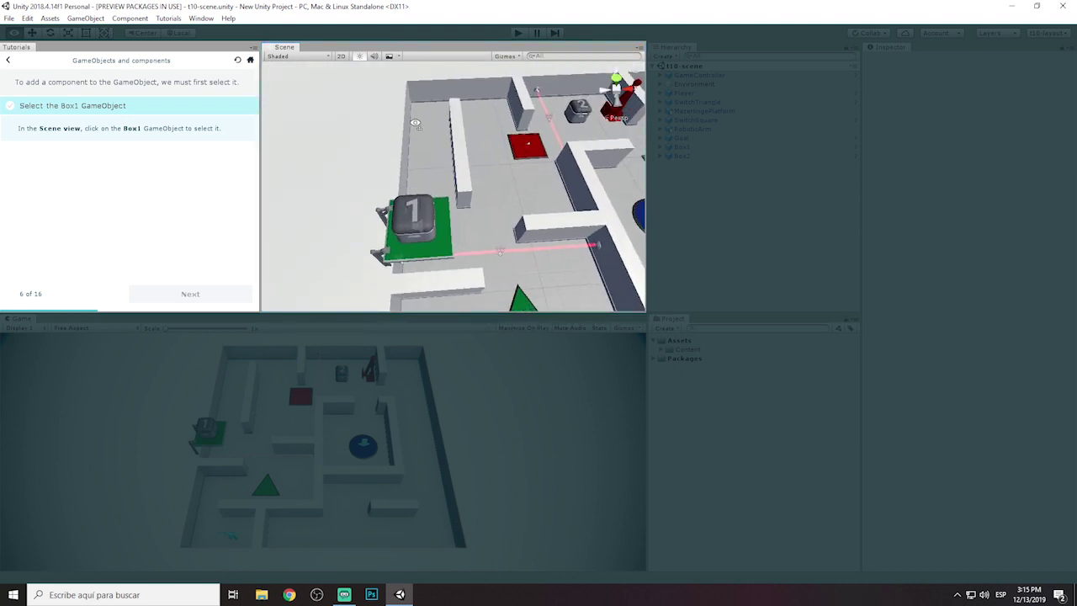
left_click(412, 214)
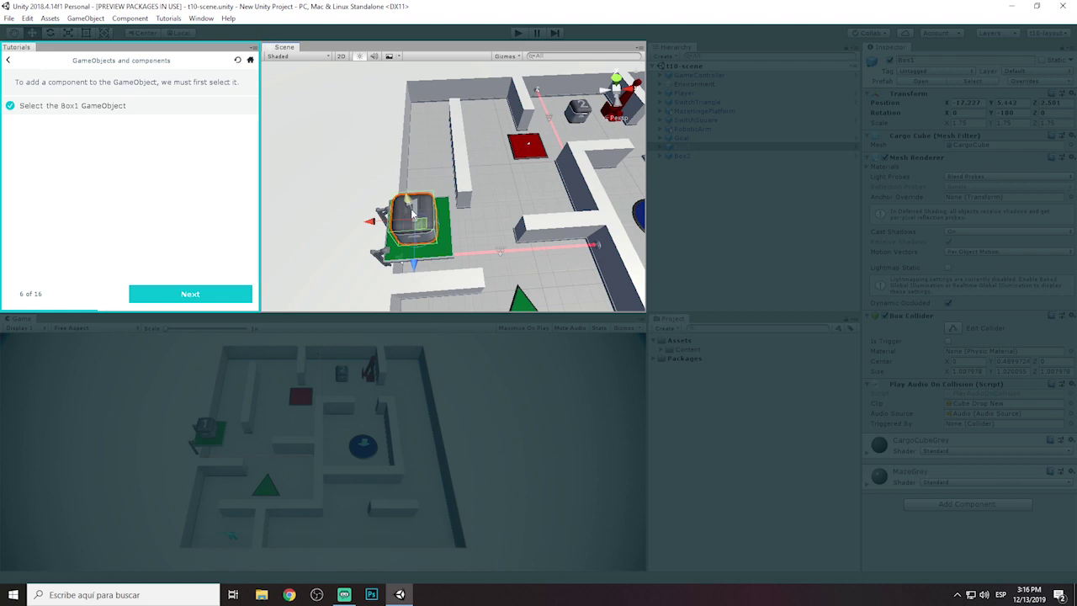
left_click(228, 296)
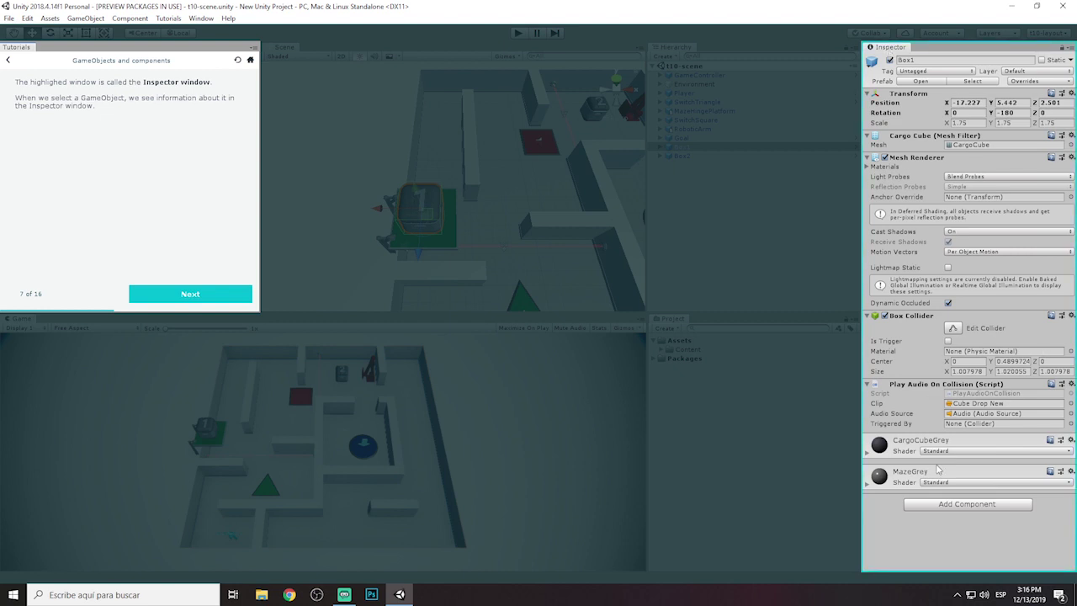
left_click(945, 504)
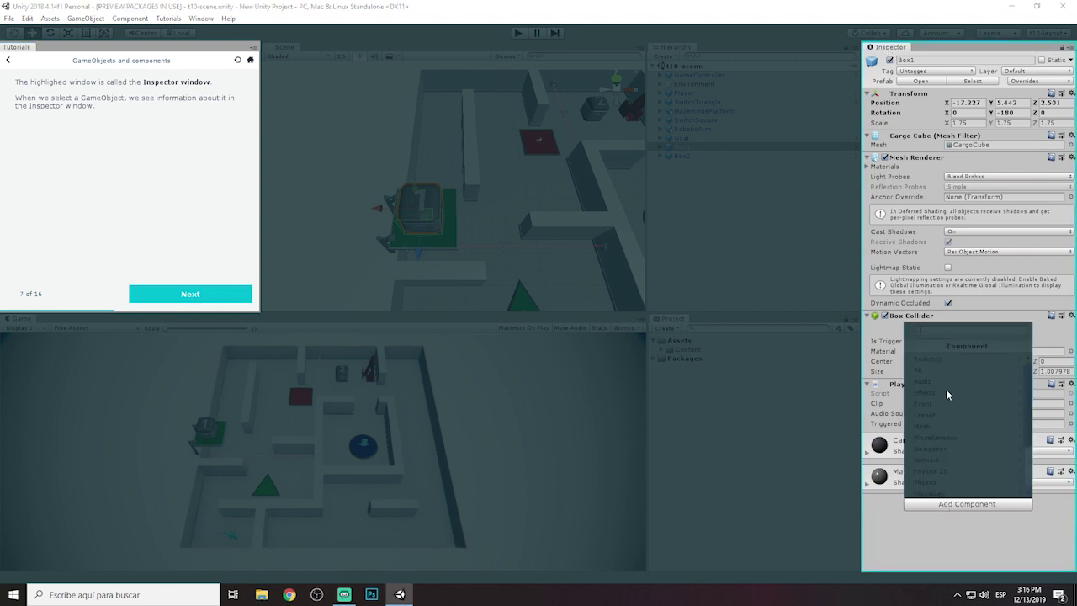
Add a Rigidbody component to Box1 through Add Component > Physics.
left_click(224, 302)
left_click(190, 296)
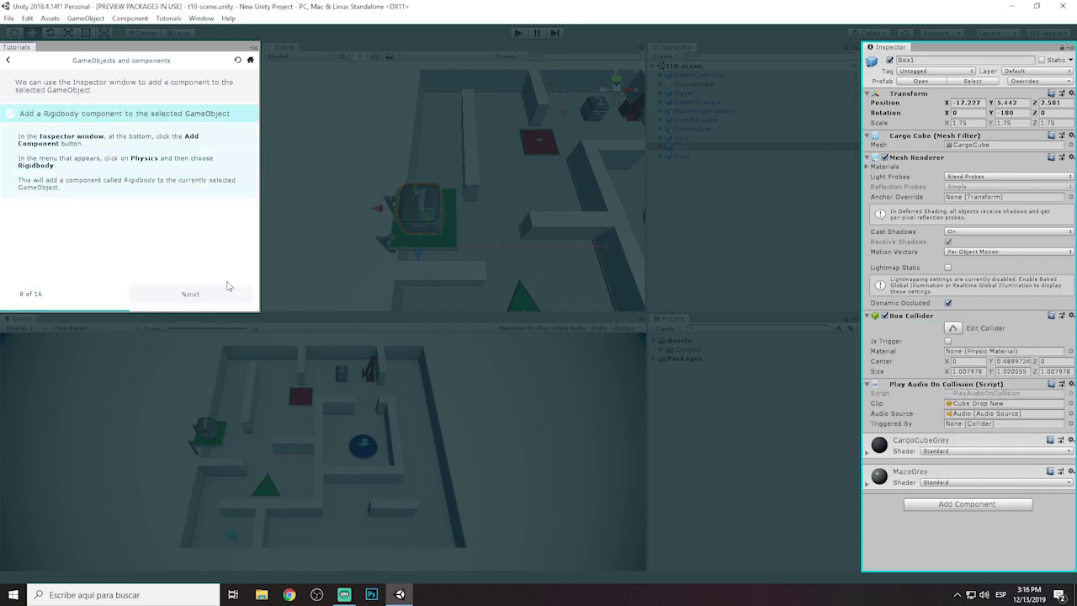
left_click(947, 506)
scroll(942, 425, "down", 3)
scroll(940, 408, "down", 1)
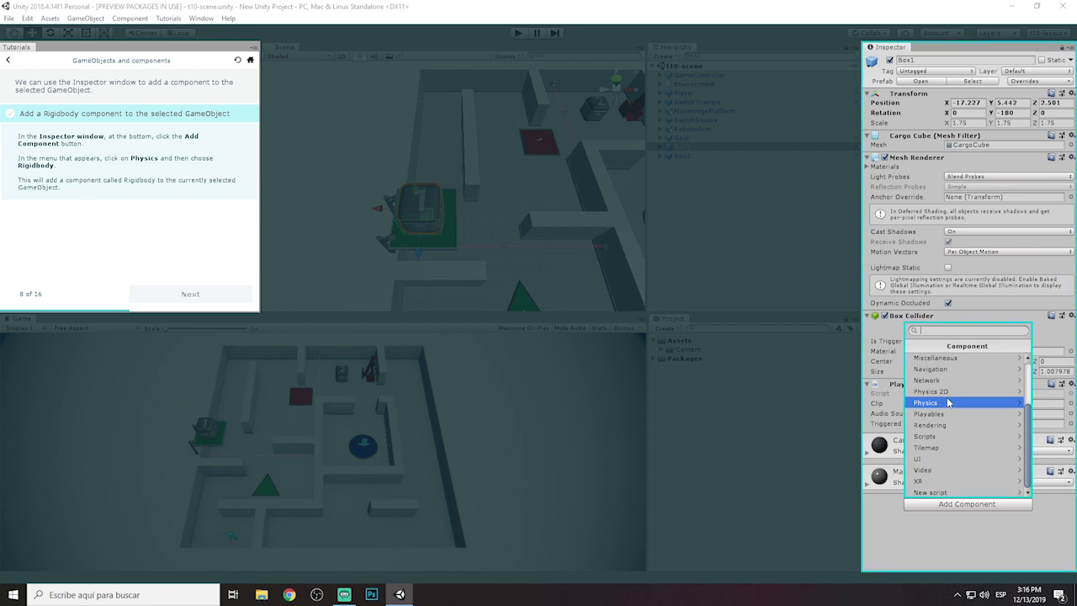
left_click(948, 403)
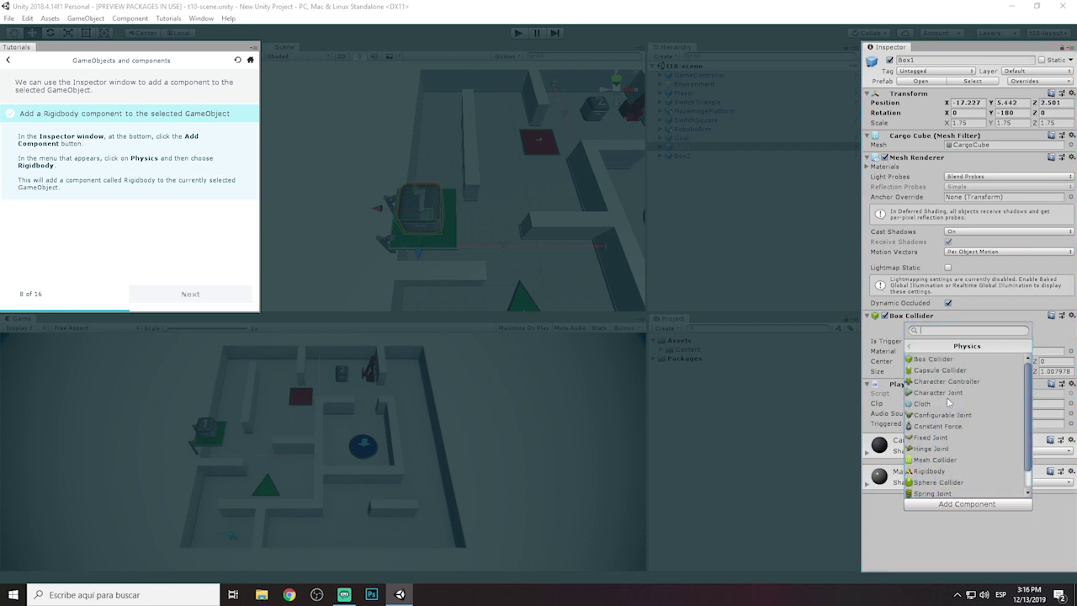
scroll(947, 397, "down", 2)
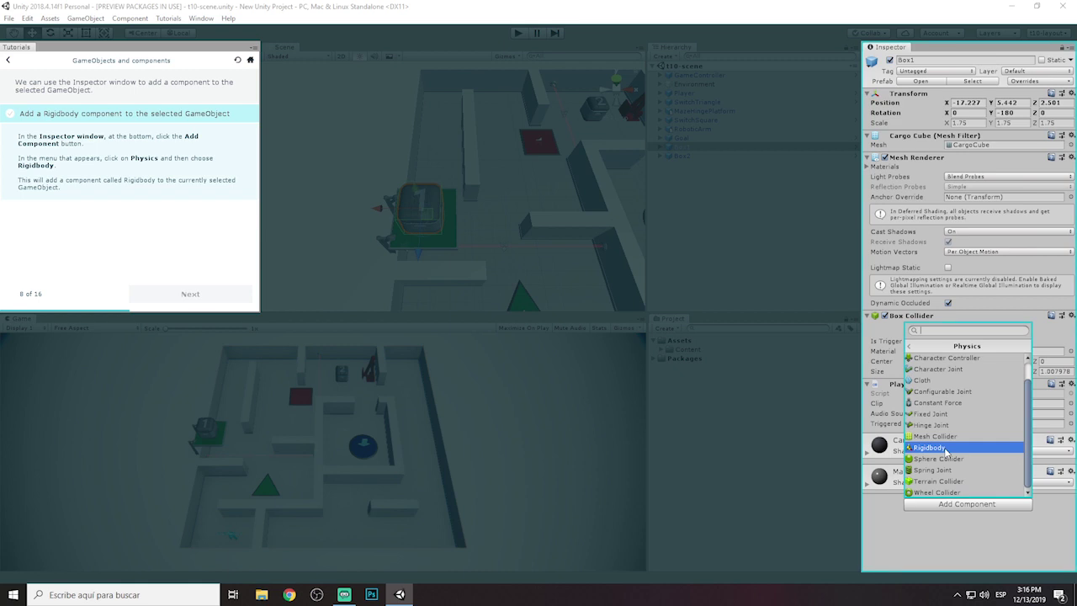
left_click(946, 451)
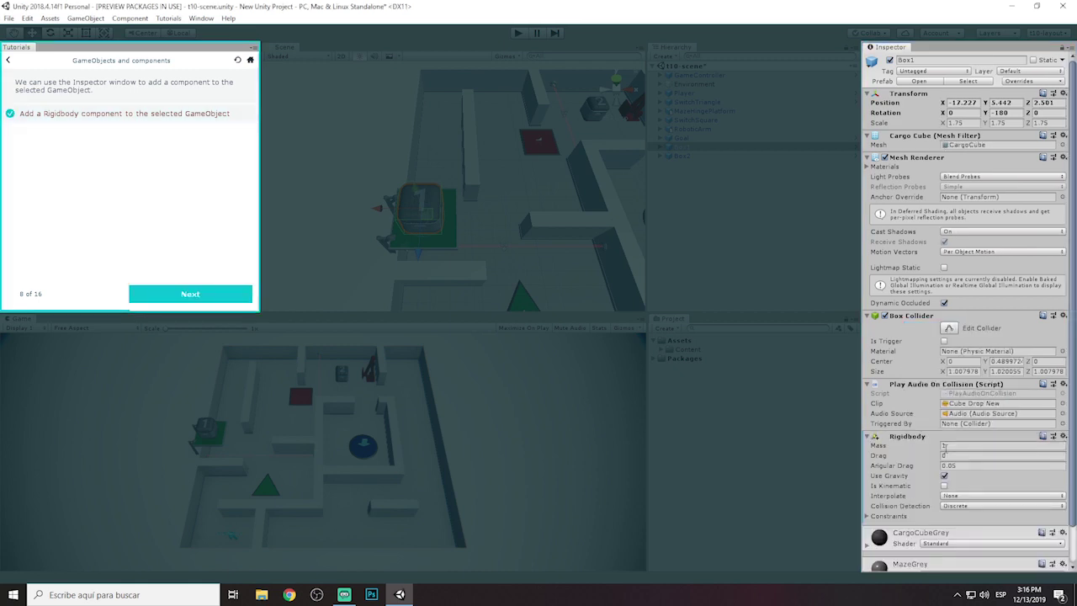
Review Box1's Rigidbody settings in the Inspector and advance to the Enter Play Mode step.
scroll(944, 447, "down", 2)
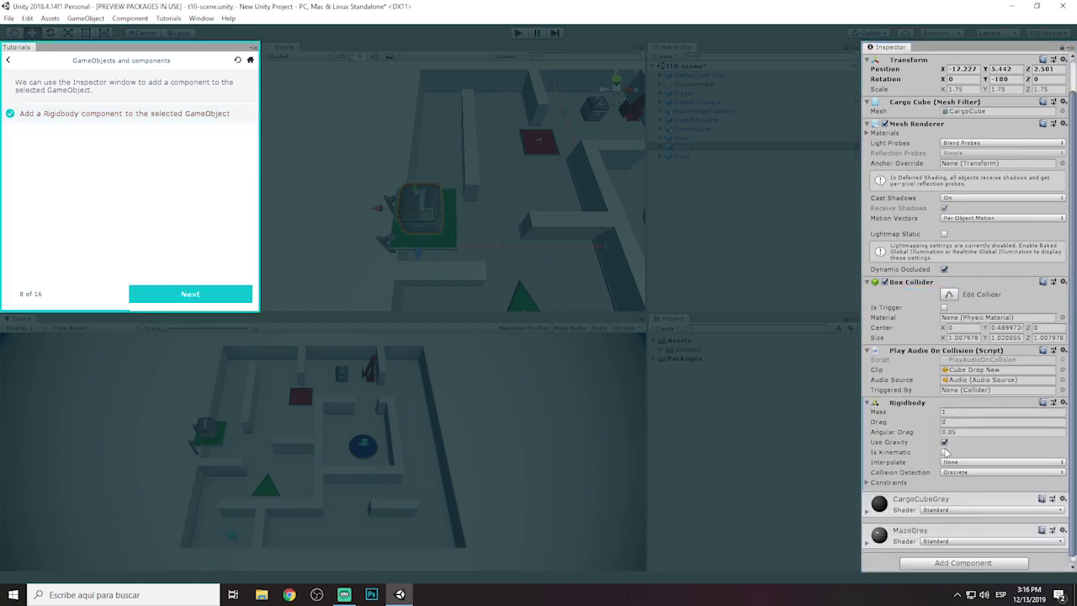
scroll(944, 452, "down", 1)
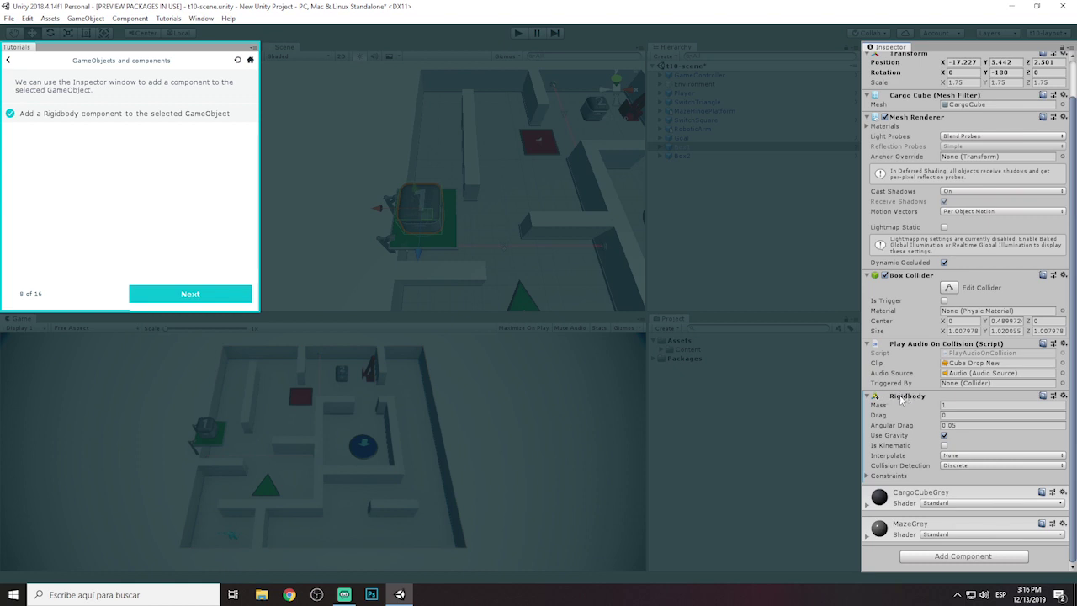
left_click(901, 400)
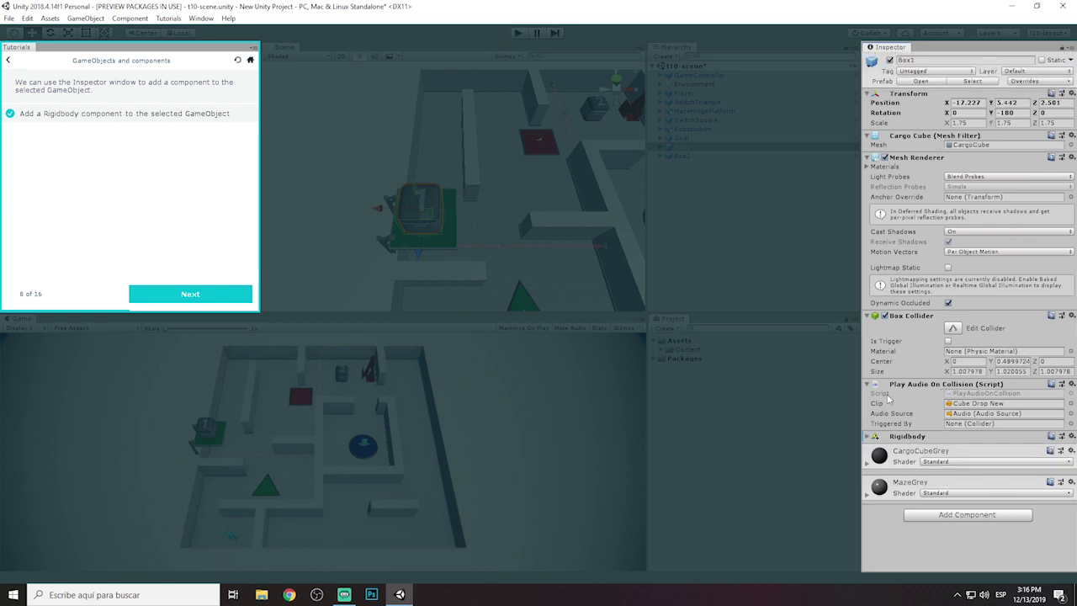
left_click(868, 437)
scroll(932, 437, "down", 2)
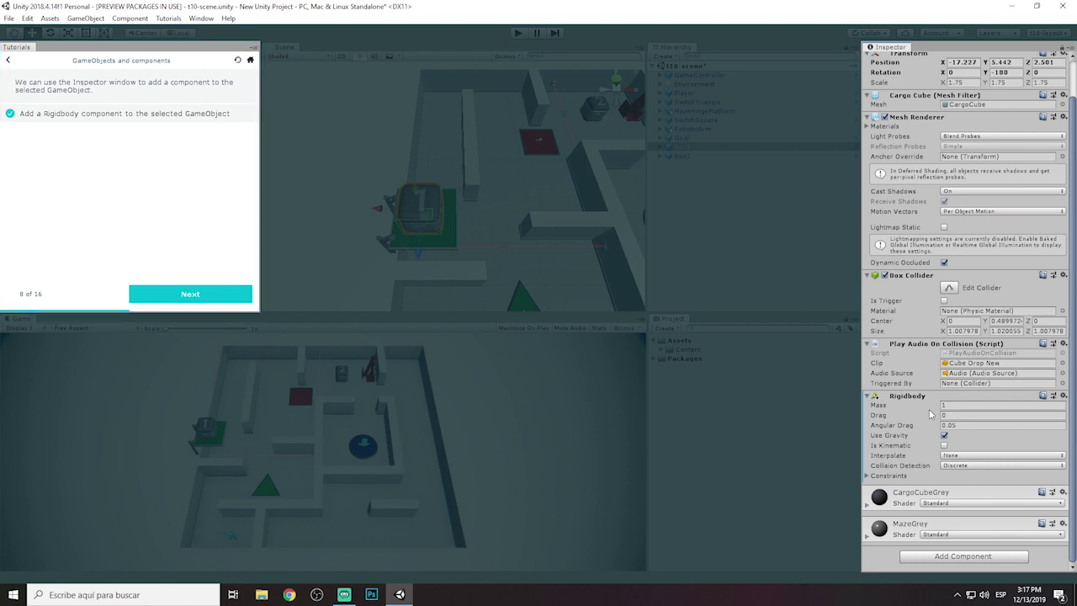
left_click(226, 299)
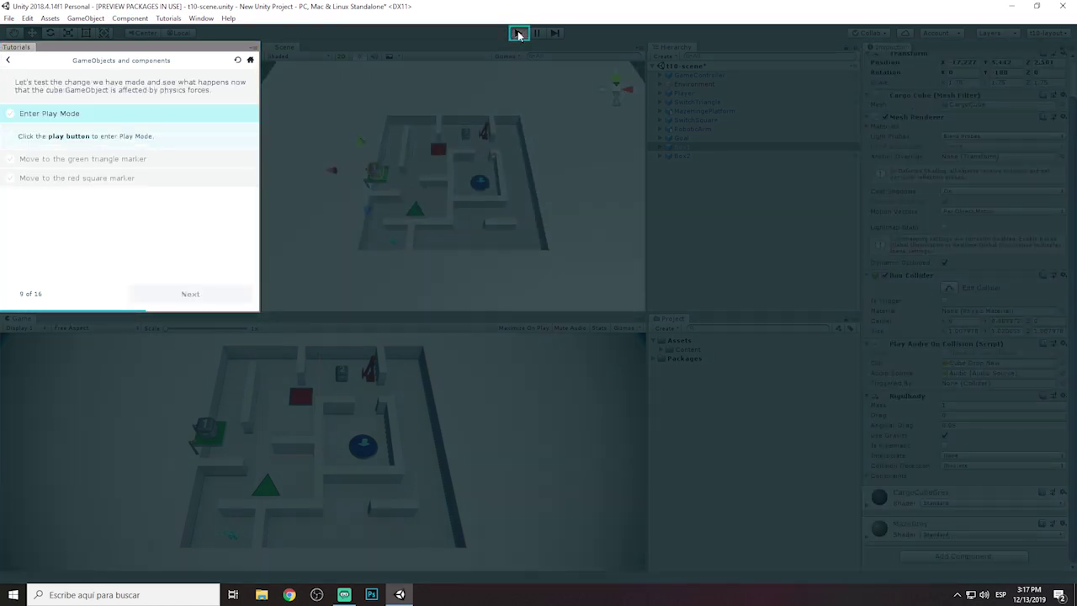
Play the maze with Ctrl+P and walk the character over the green triangle onto the red square.
key("ctrl+p")
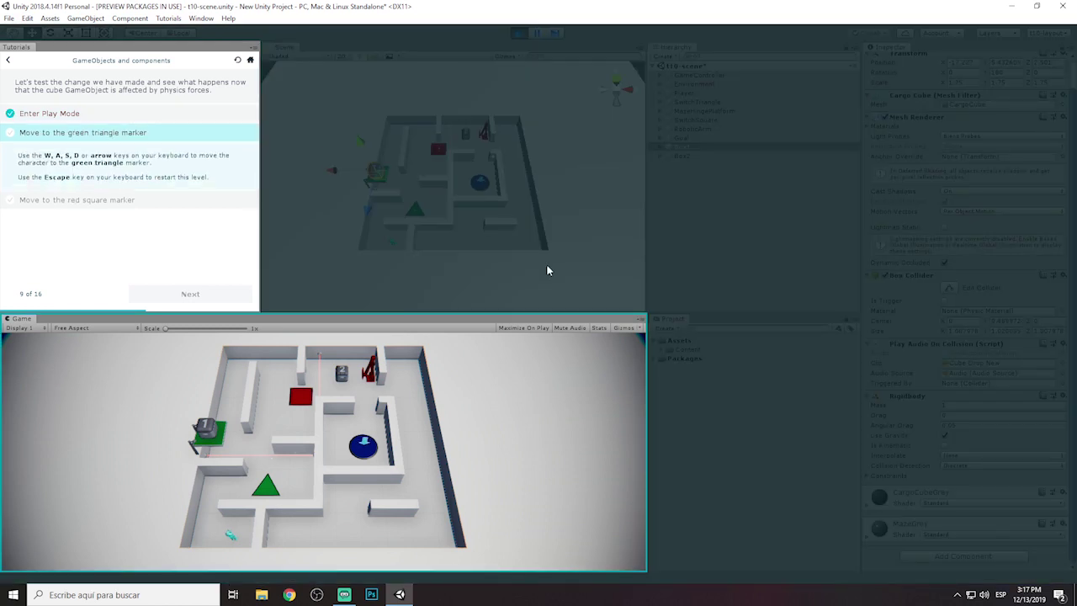
key("a")
key("w")
key("d")
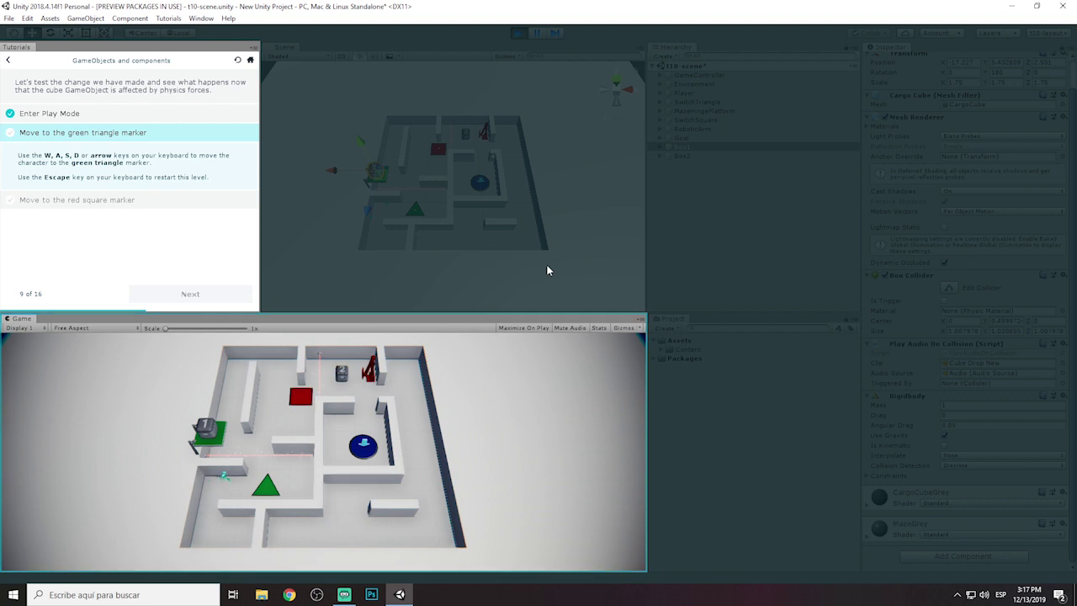
key("s")
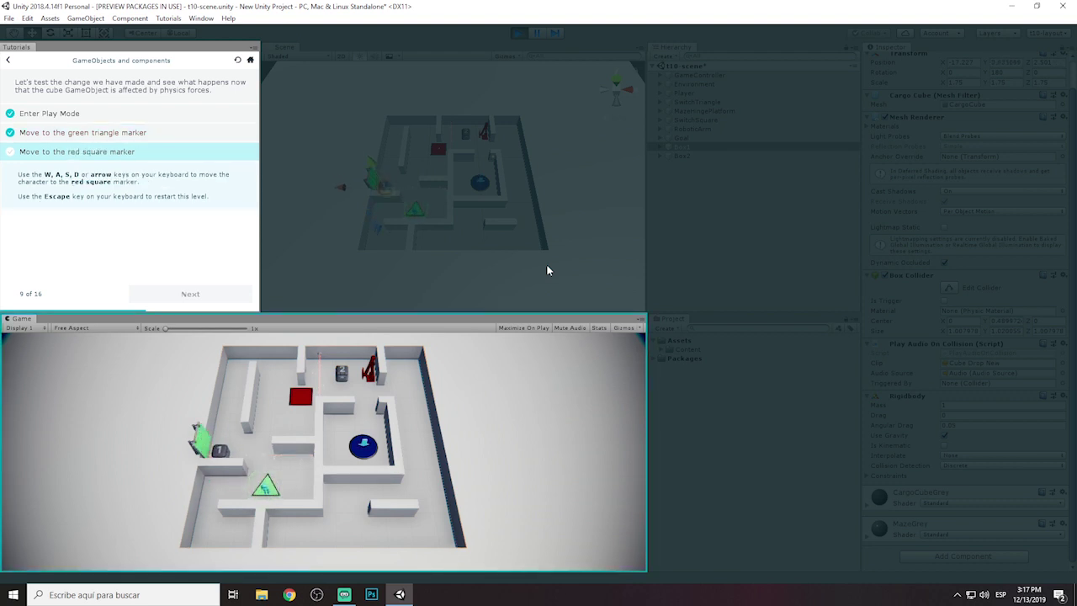
key("a")
key("d")
key("w")
key("a")
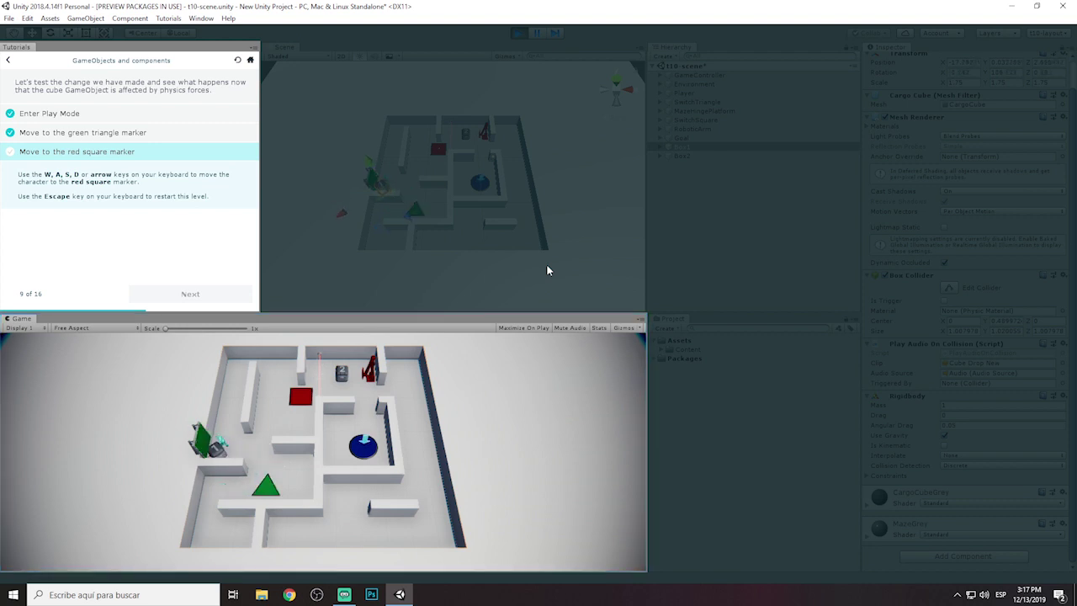
key("d")
key("w")
key("w")
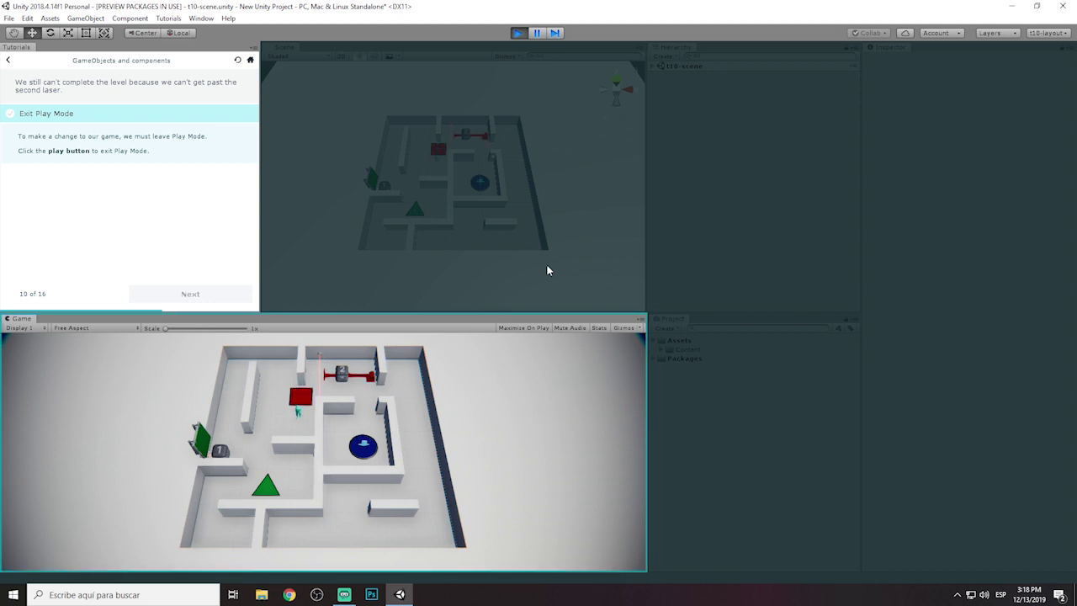
Step back onto the red square, exit Play Mode, and advance to the Hierarchy window step.
key("Up")
key("Down")
key("Up")
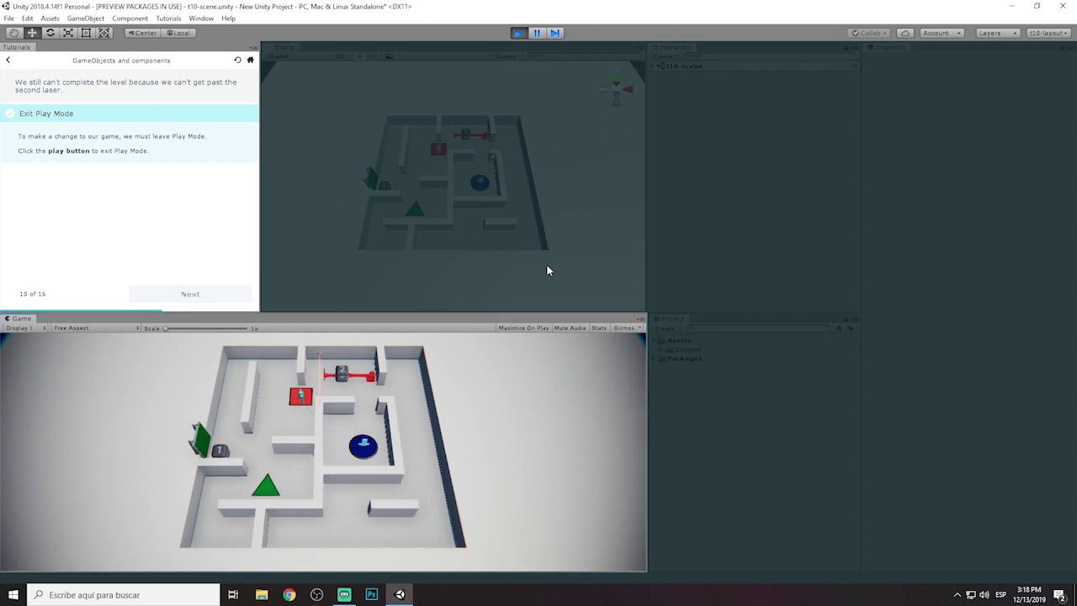
left_click(517, 33)
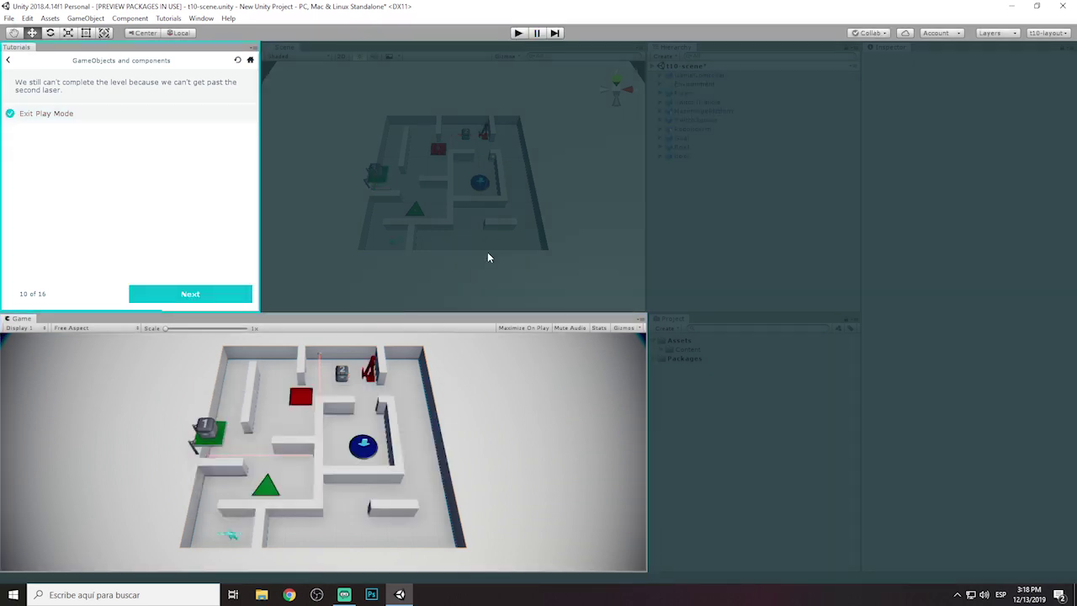
left_click(227, 293)
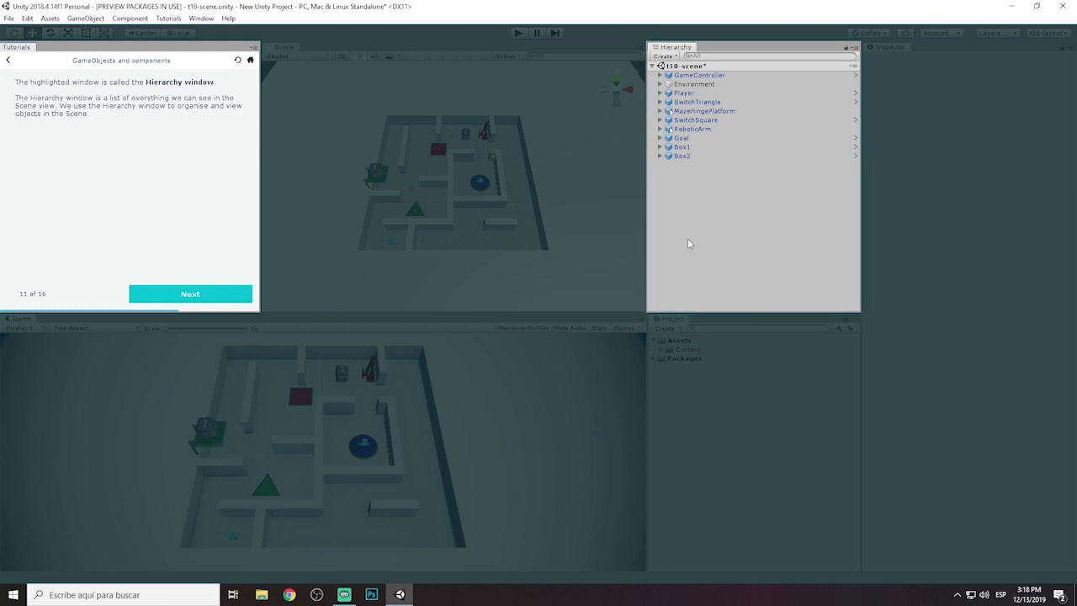
Pick Box1, then Box2, in the Hierarchy and advance the tutorial to step 12.
left_click(682, 148)
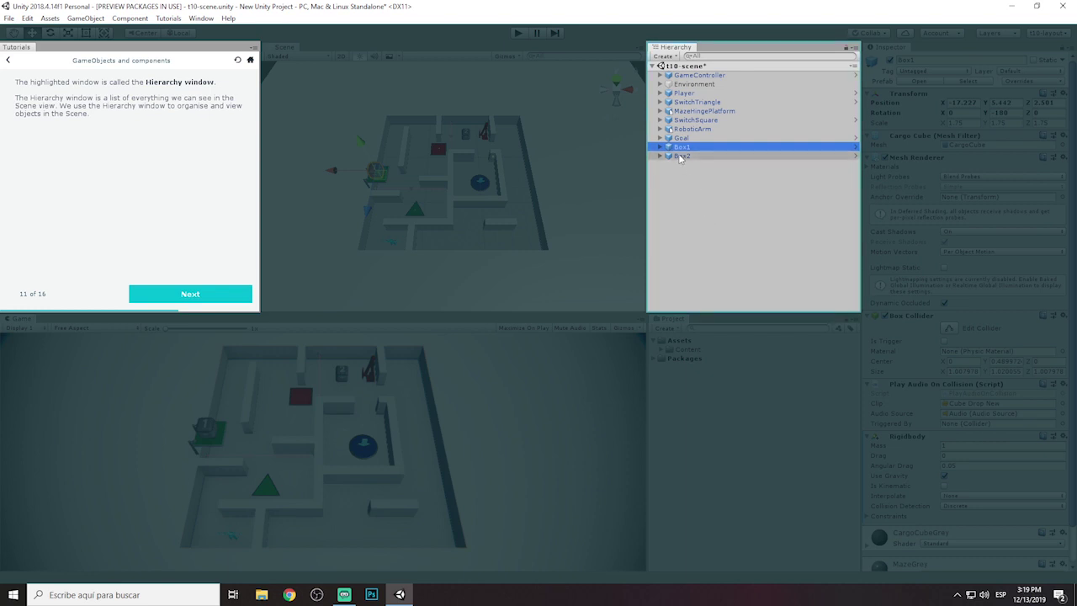
left_click(681, 158)
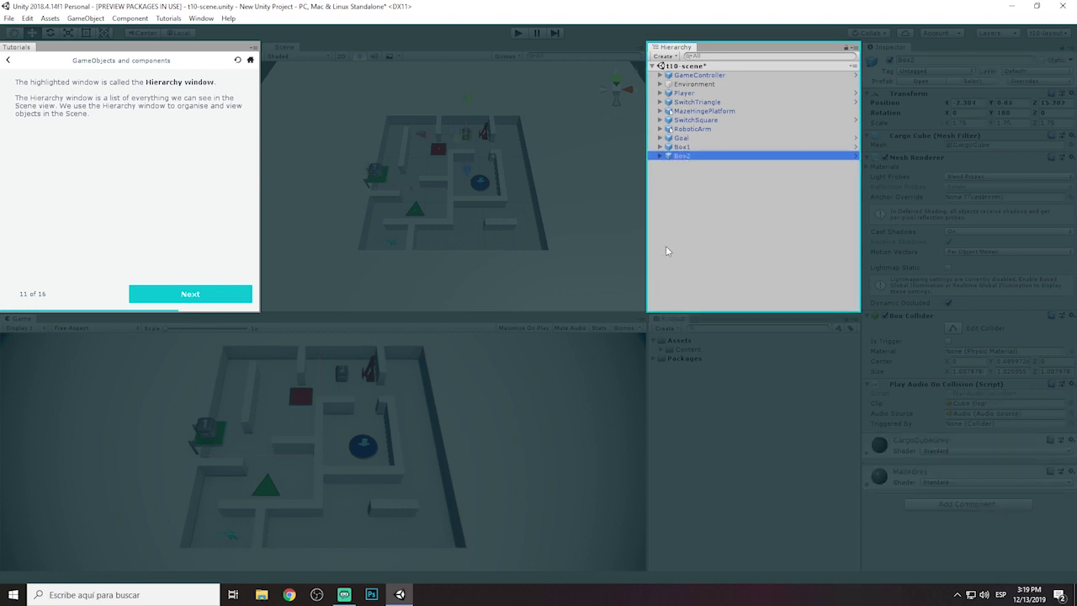
left_click(222, 296)
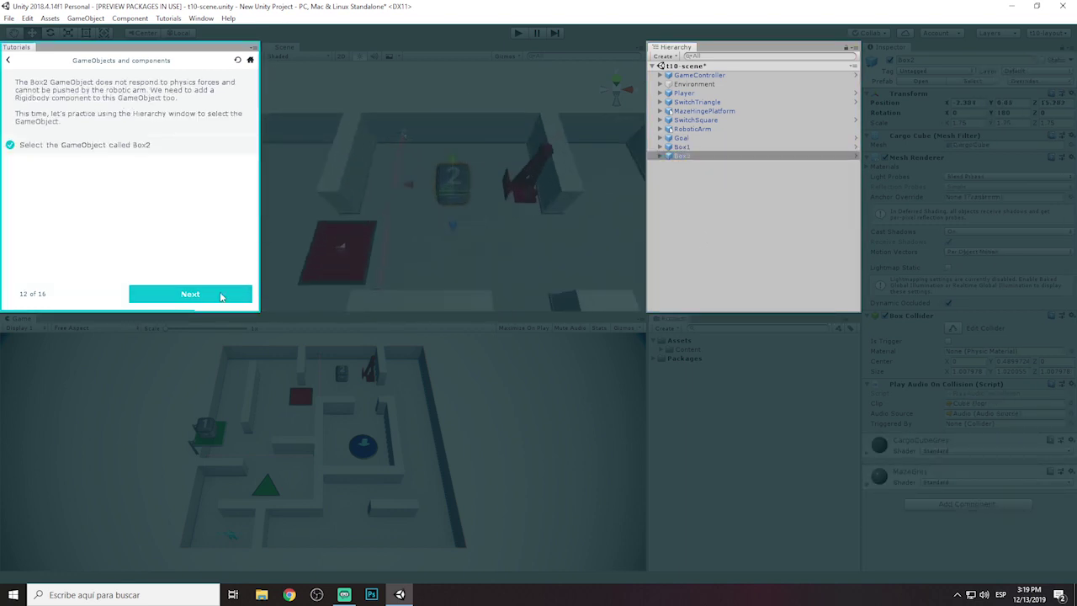
Select Box2 and add a Physics > Rigidbody component to it.
left_click(683, 157)
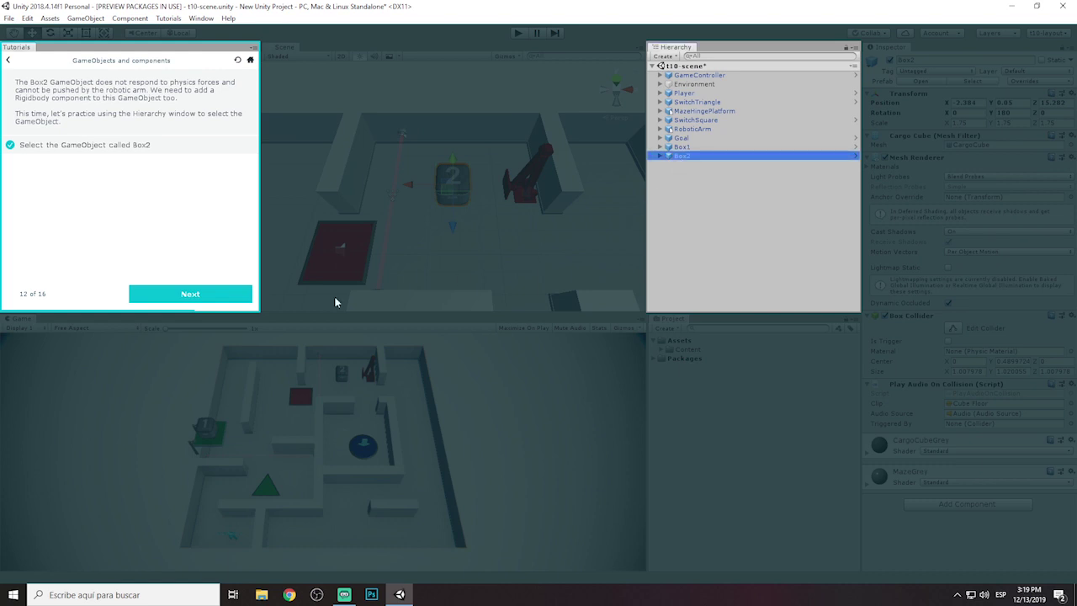
left_click(192, 301)
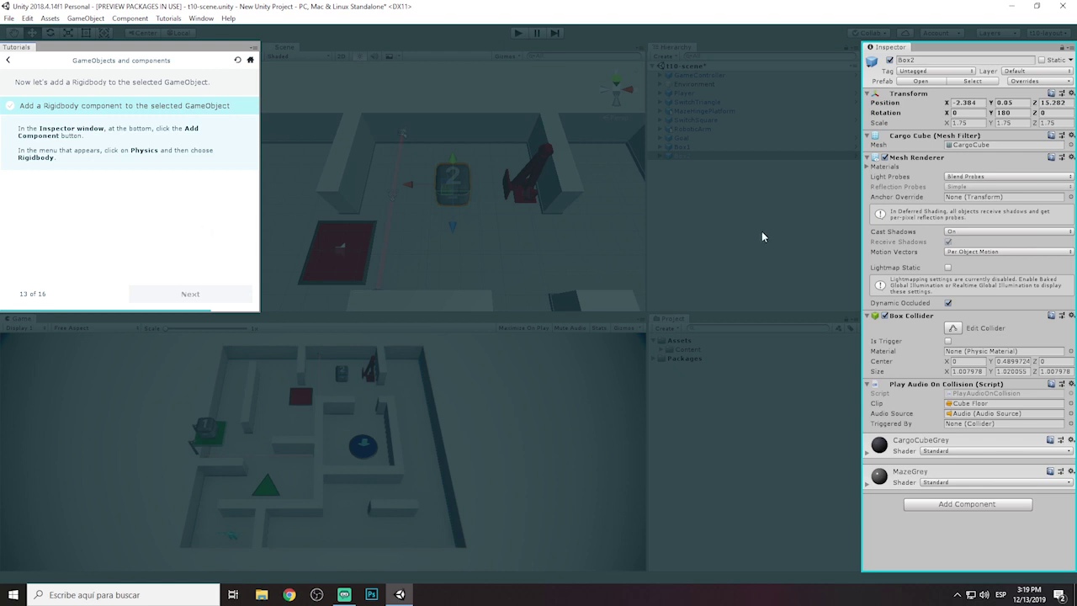
left_click(950, 504)
scroll(968, 417, "down", 3)
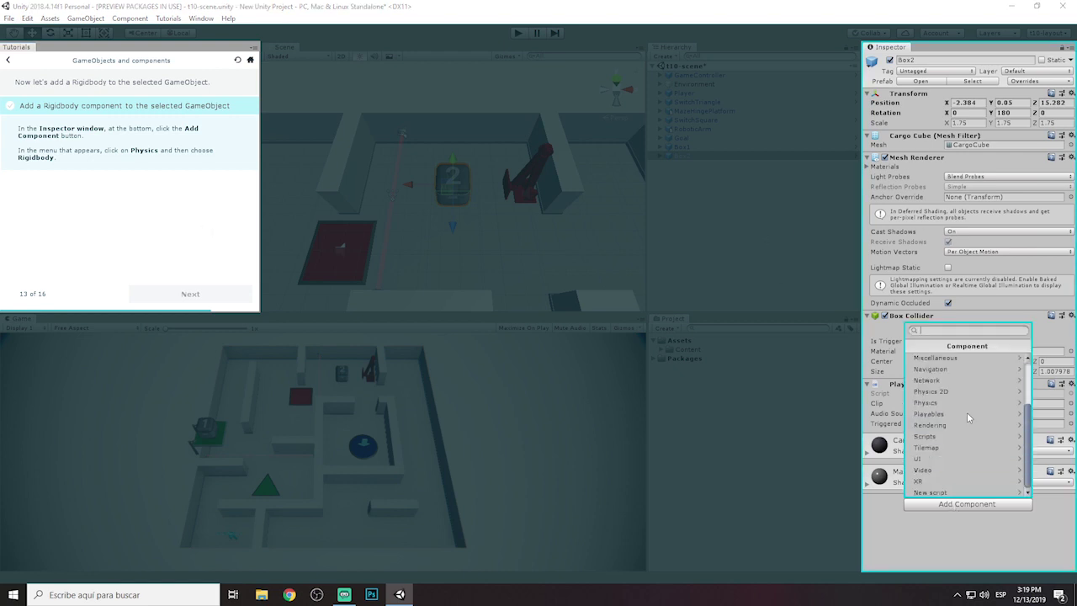
left_click(928, 403)
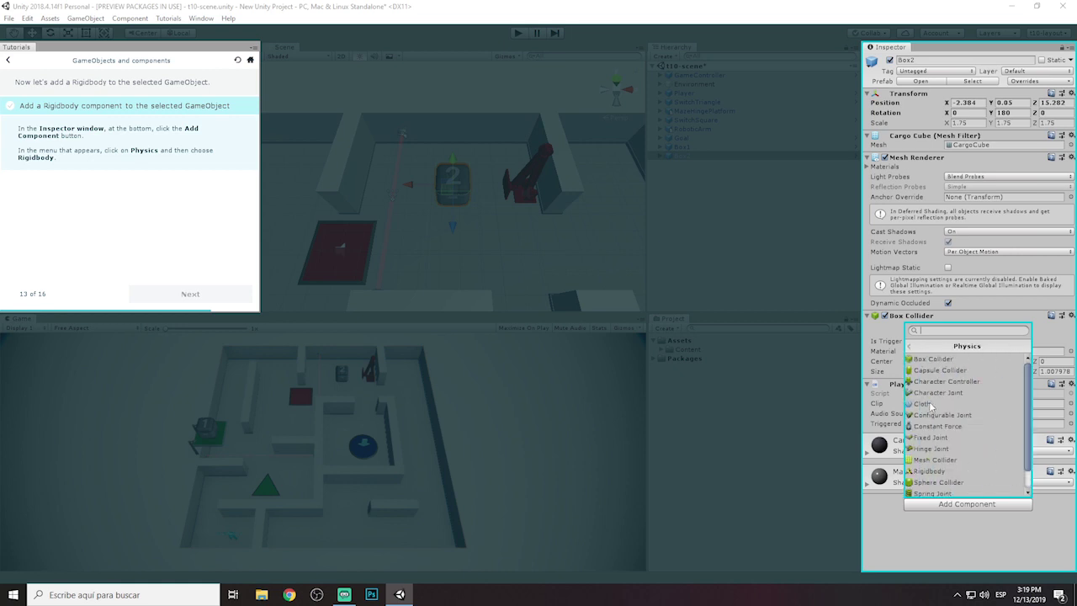
left_click(924, 448)
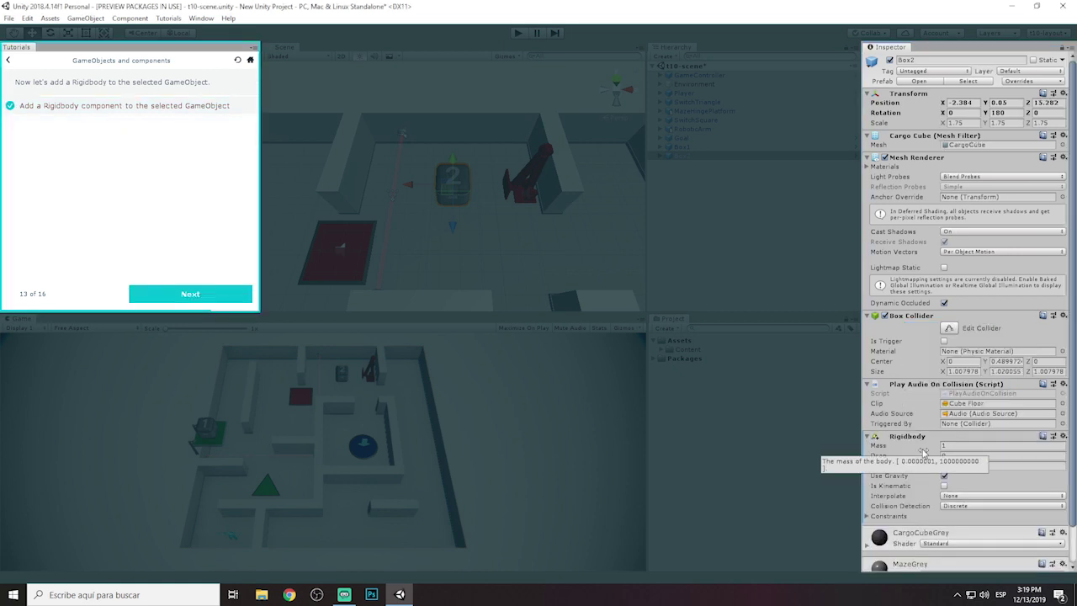
left_click(203, 300)
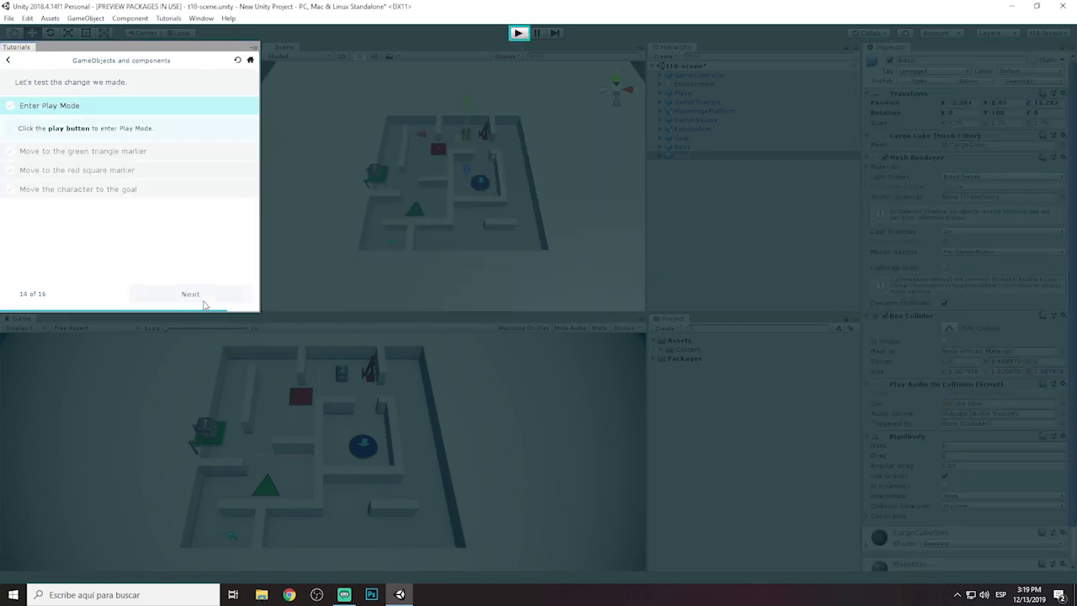
Run the level and walk via the green triangle, red square and robotic-arm corridor onto the blue goal pad.
left_click(514, 35)
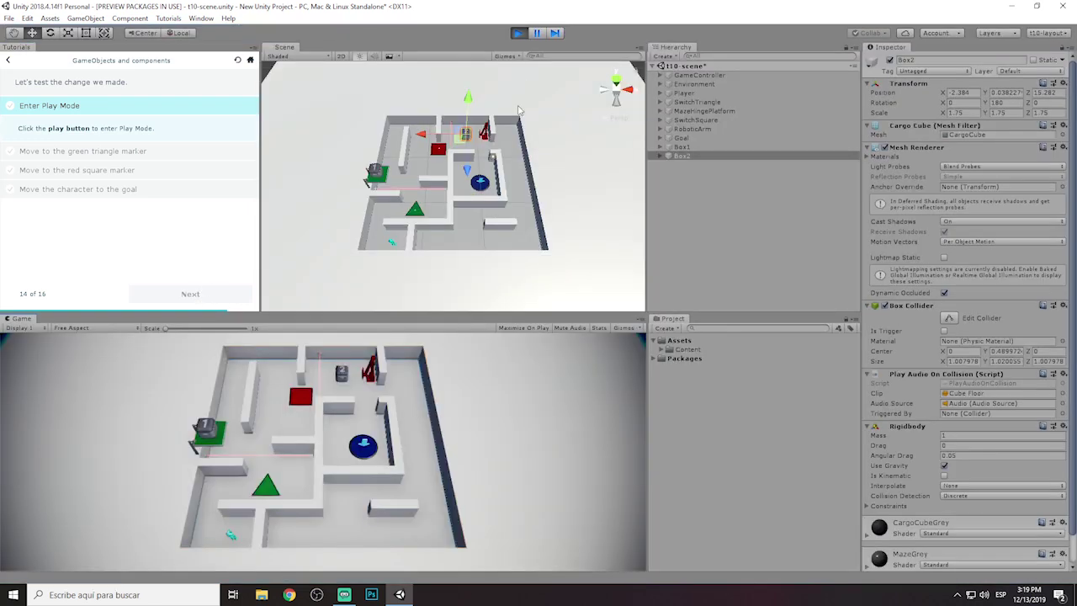
key("Left")
key("Up")
key("Right")
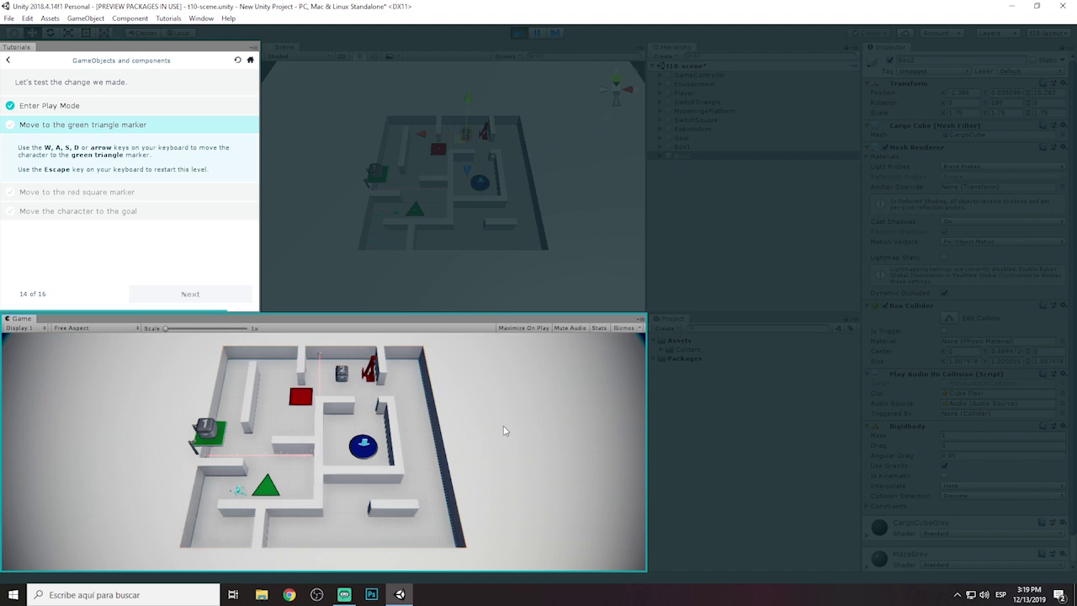
key("Down")
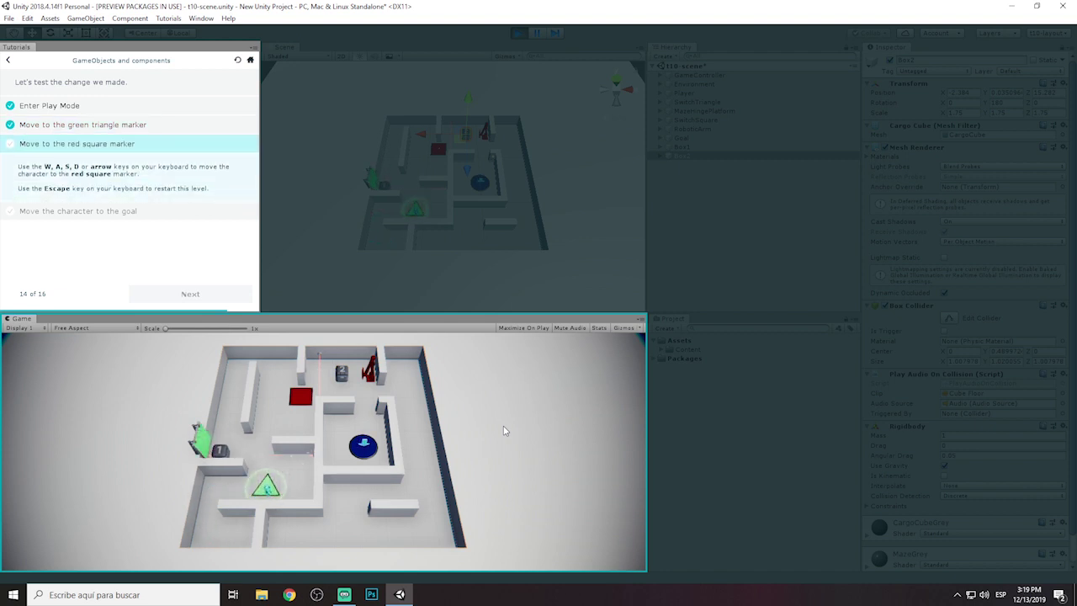
key("Up")
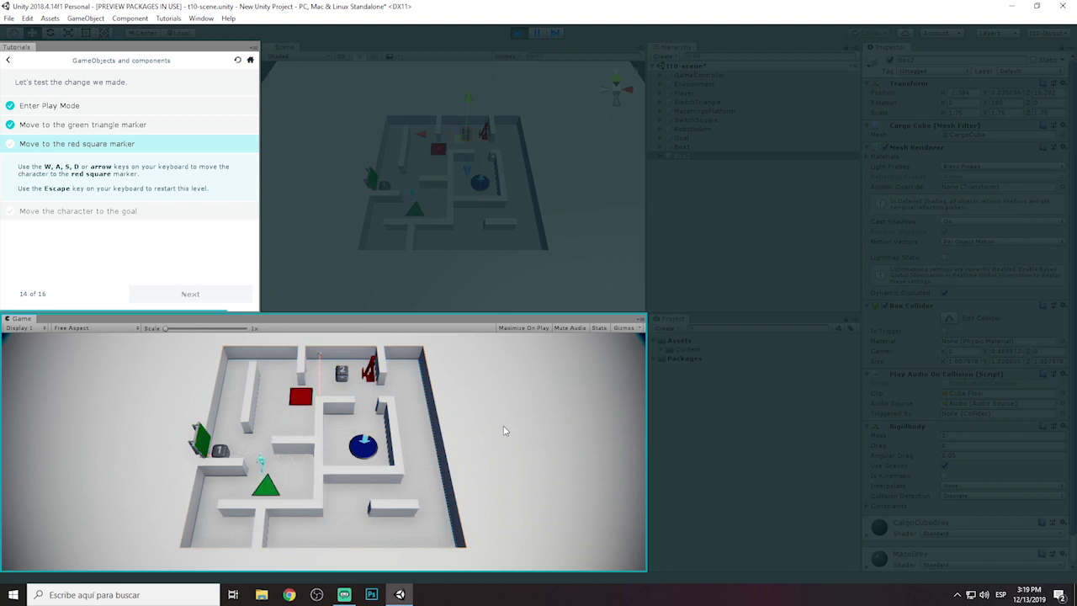
key("Right")
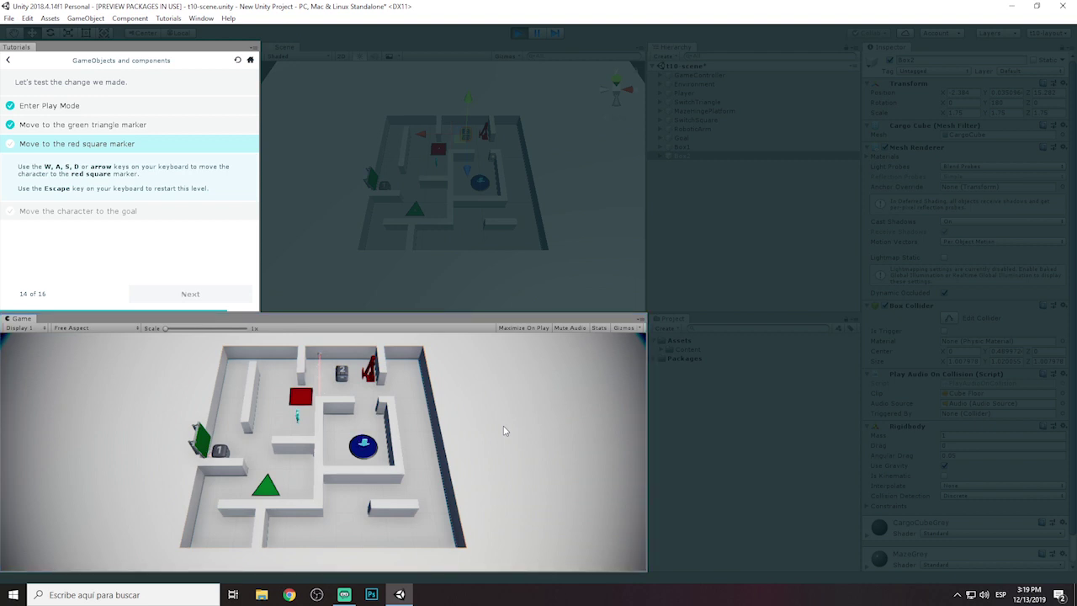
key("w")
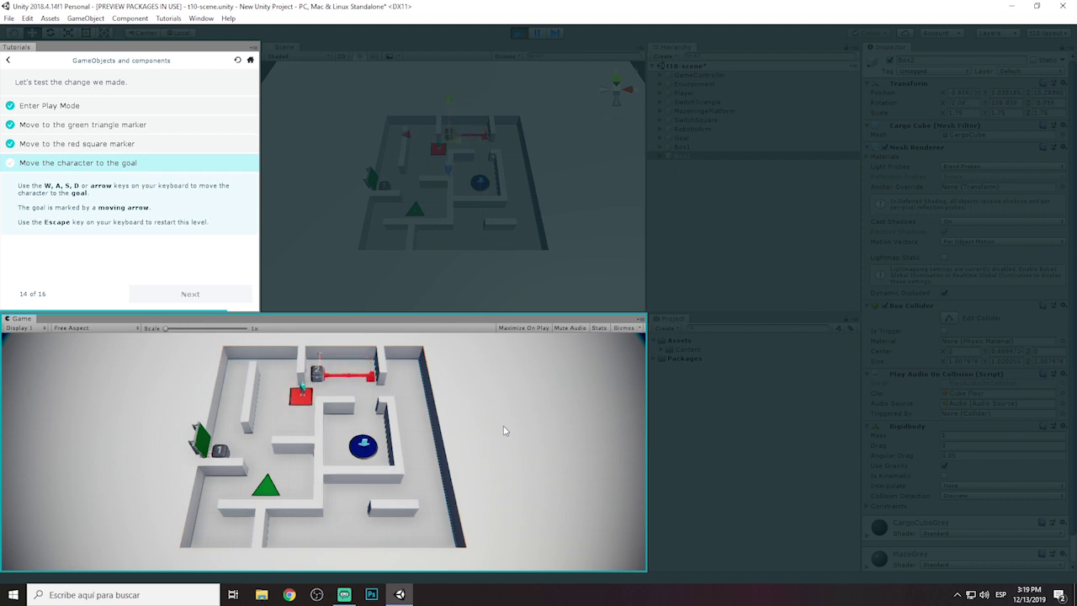
key("d")
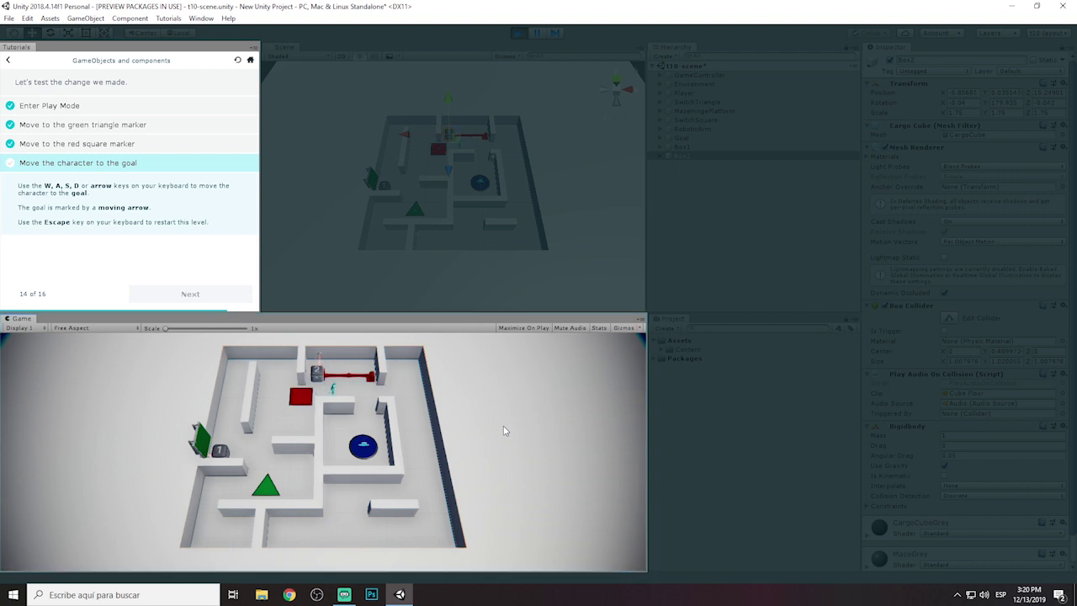
key("w")
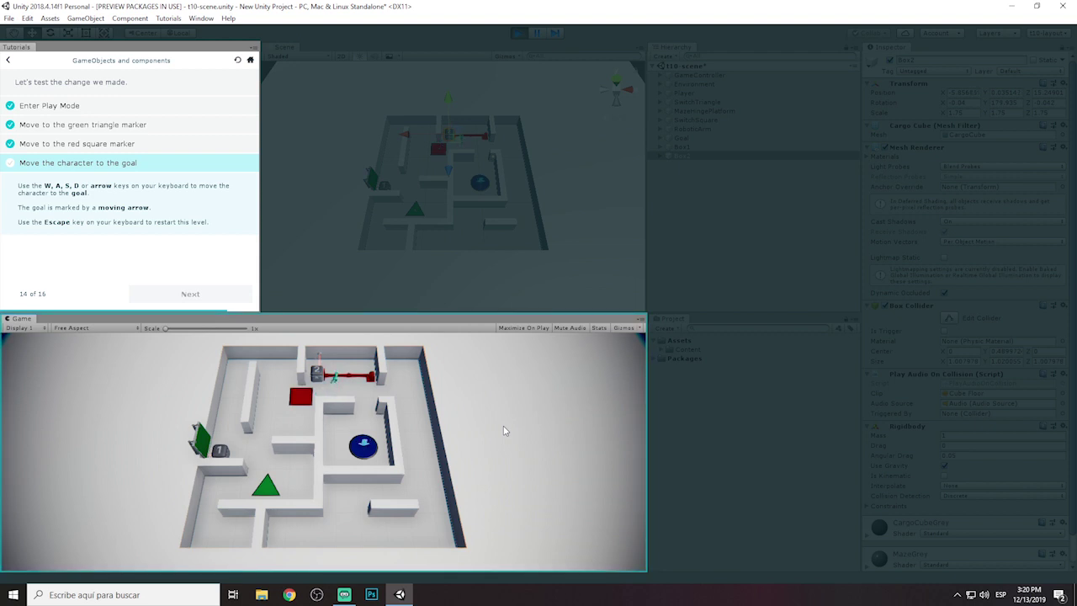
key("d")
key("s")
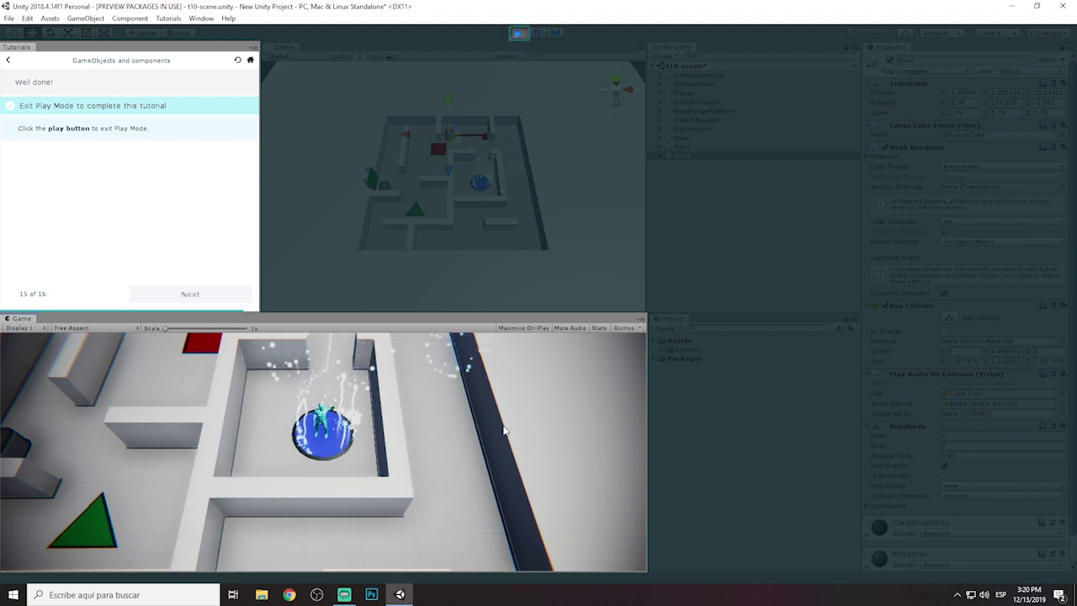
Exit Play Mode and advance the tutorial to its final summary page, step 16 of 16.
left_click(101, 217)
left_click(515, 33)
left_click(182, 294)
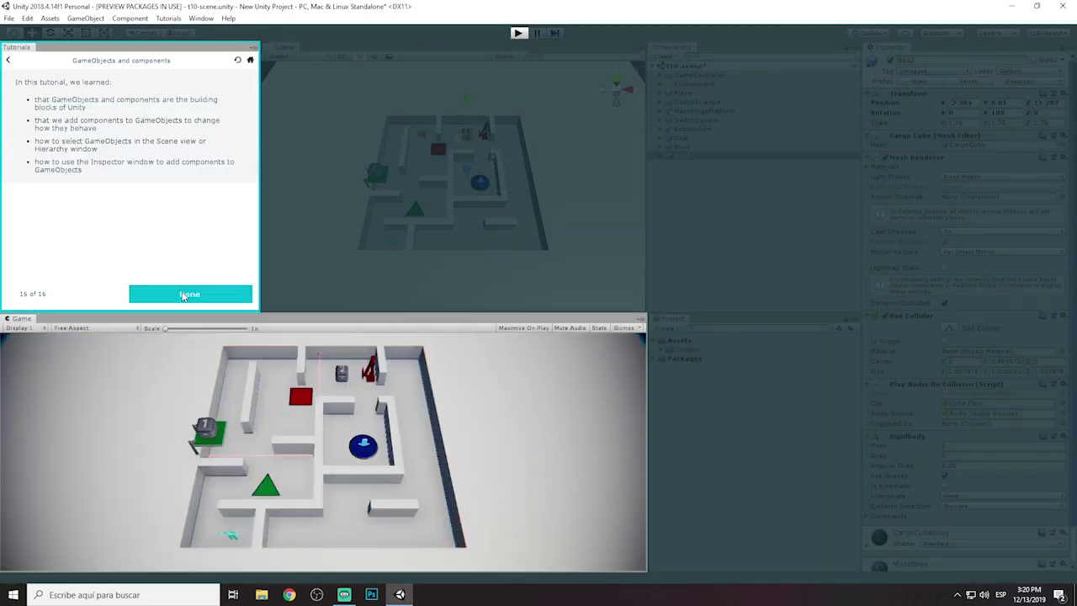